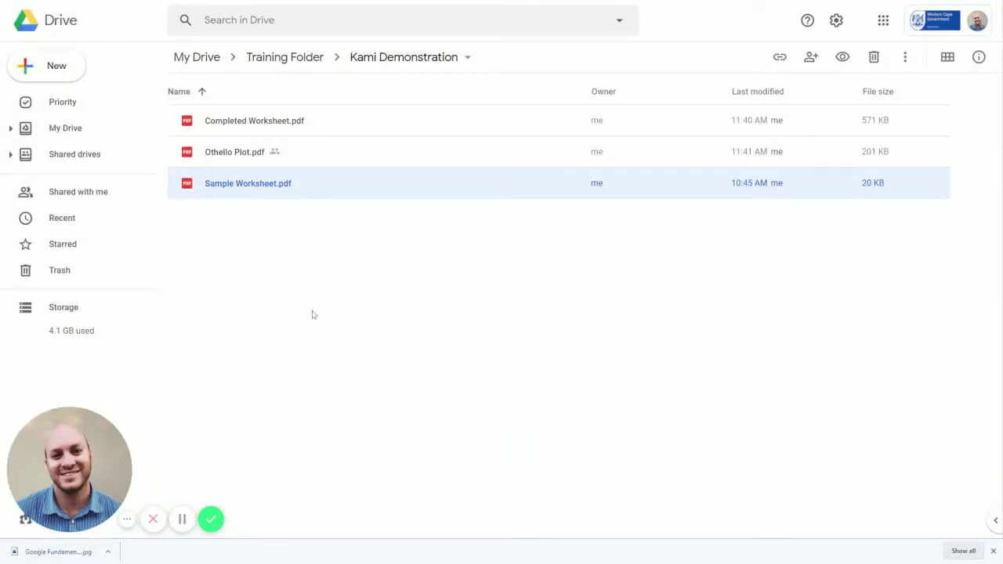
Open Completed Worksheet.pdf from the Kami Demonstration folder with Annotate with Kami.
left_click(284, 126)
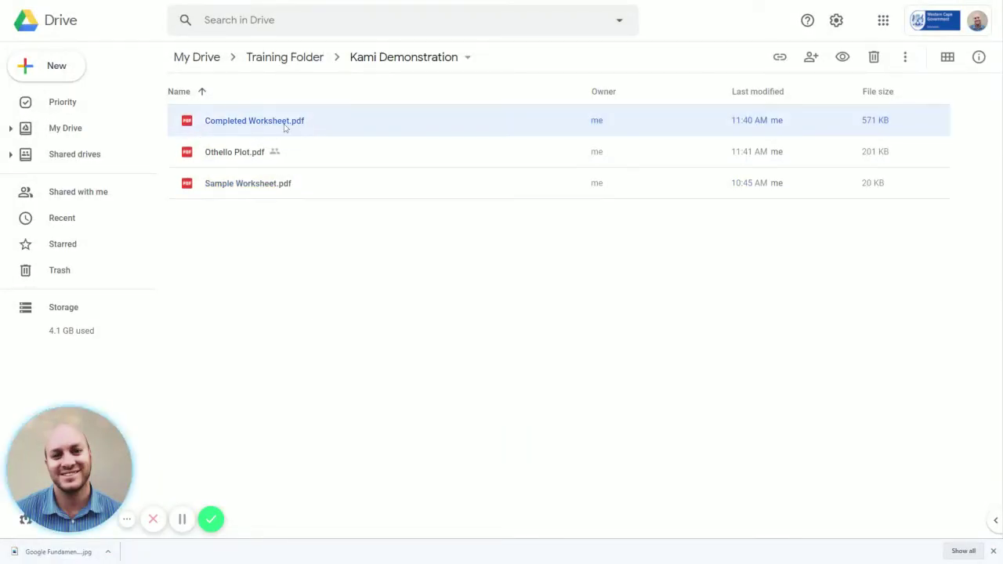
right_click(334, 128)
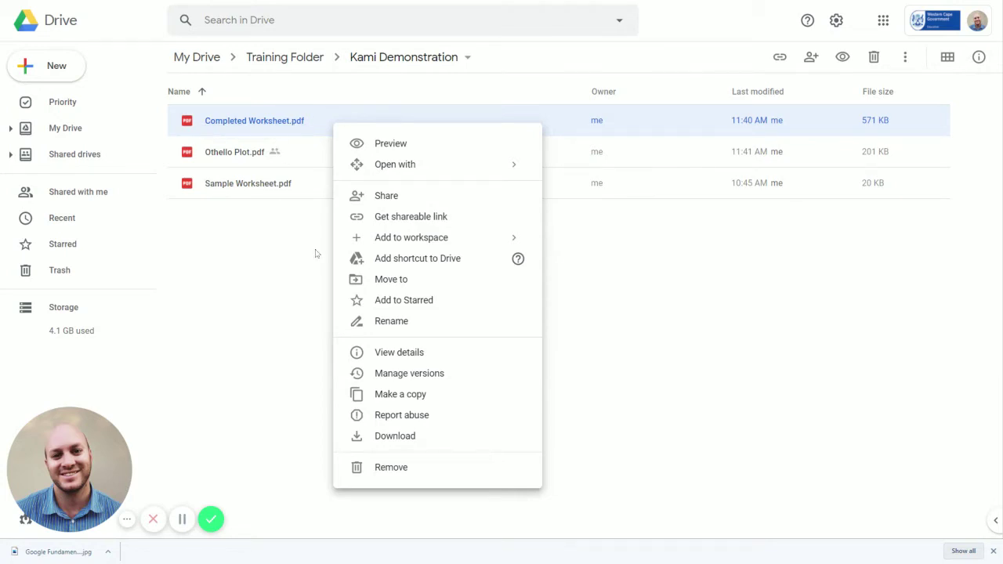
mouse_move(392, 167)
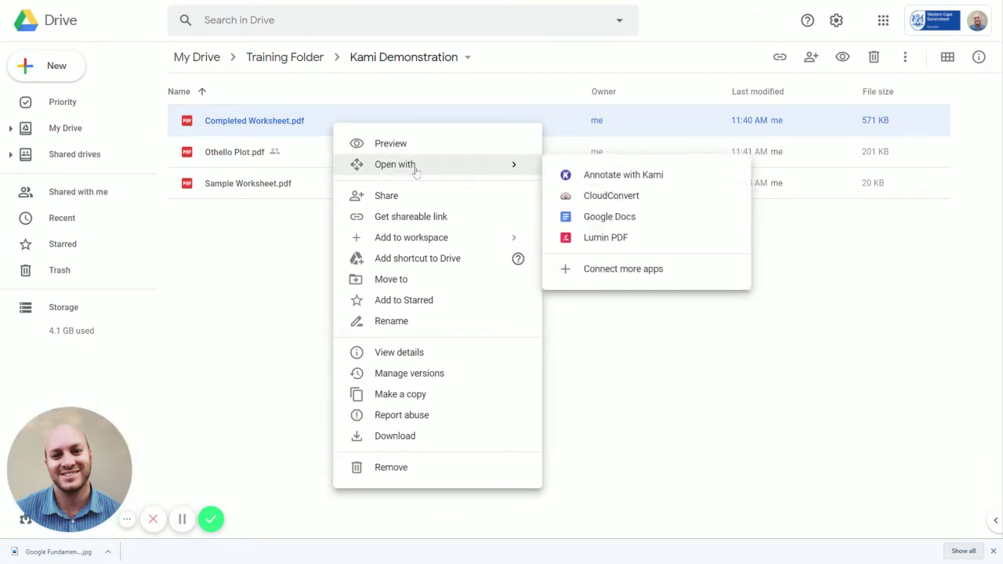
left_click(625, 177)
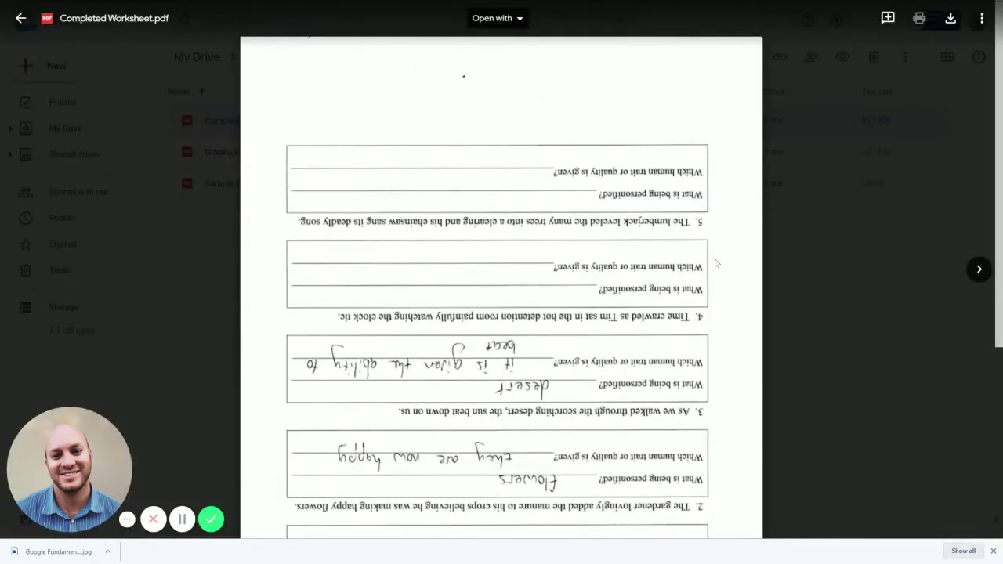
left_click(513, 23)
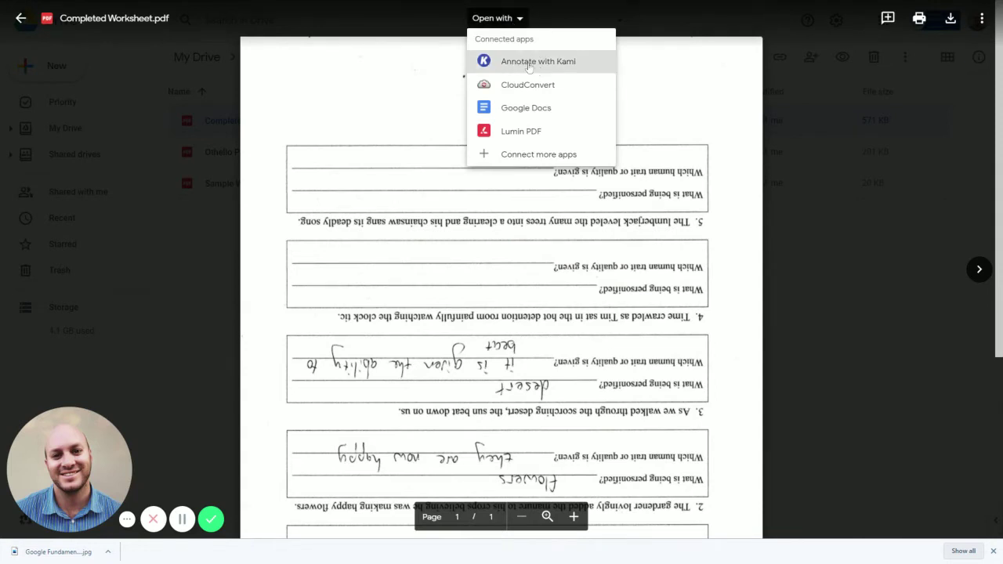
left_click(529, 67)
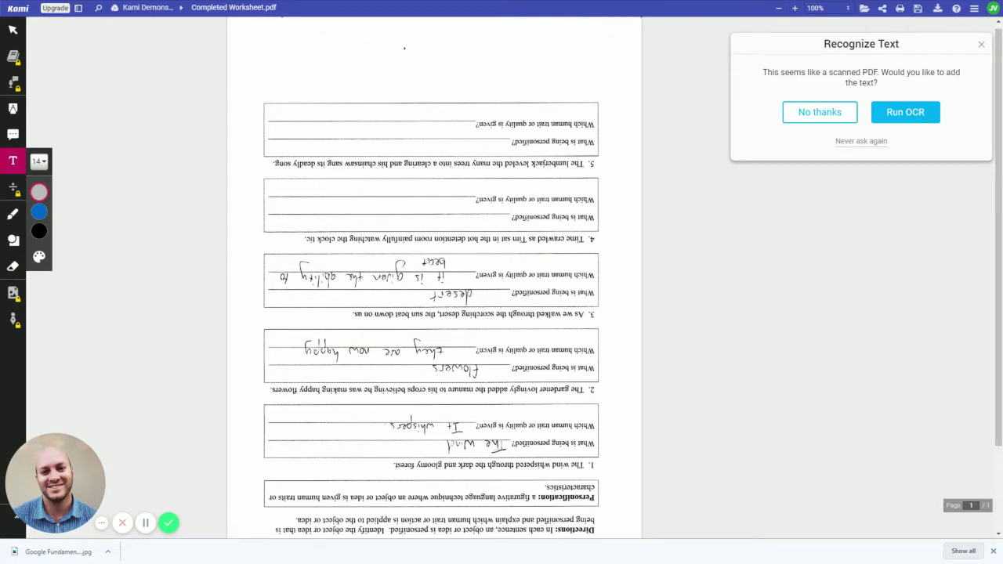
Run OCR on the scanned worksheet and select the title text to test the text recognition.
left_click(914, 114)
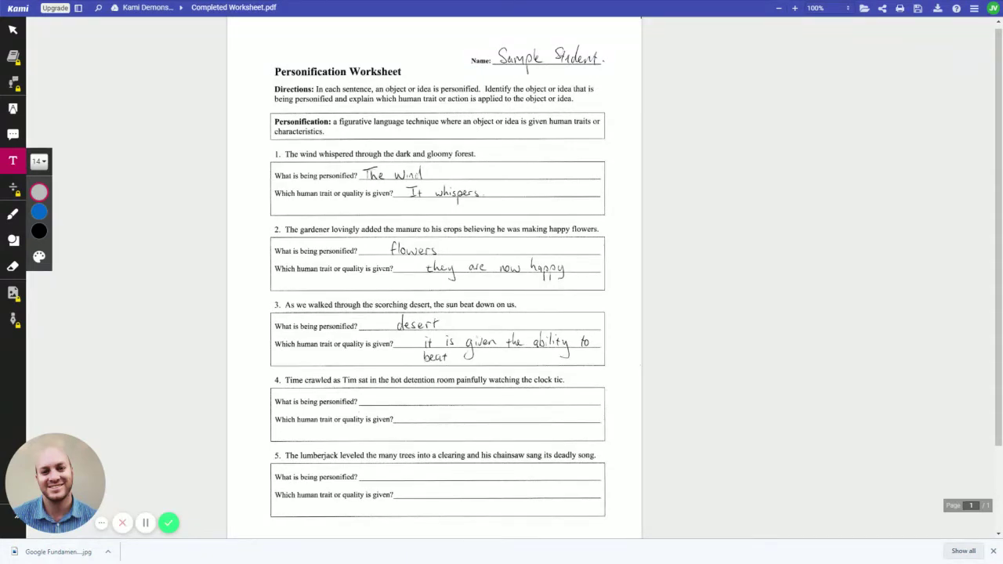
left_click_drag(275, 72, 397, 72)
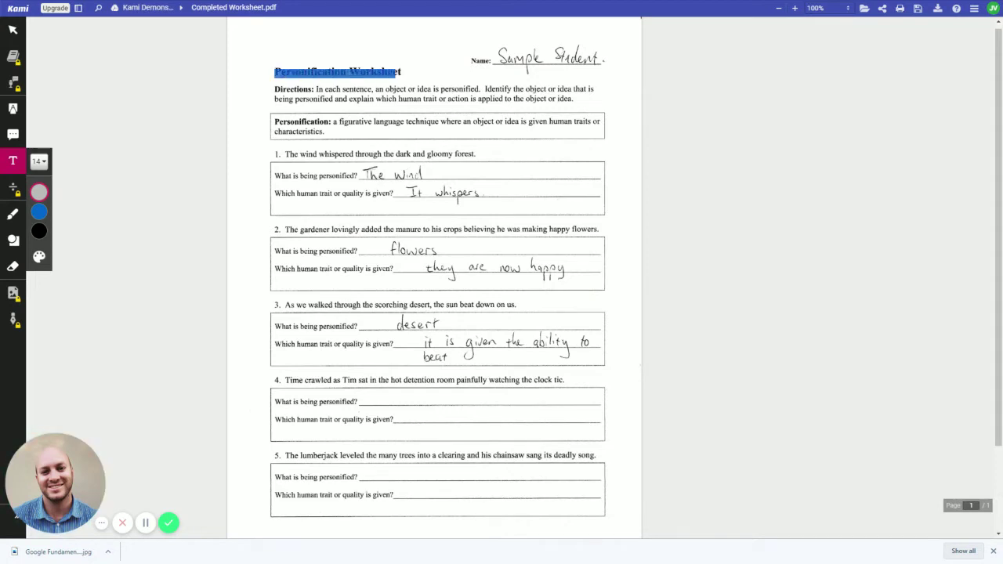
left_click(389, 88)
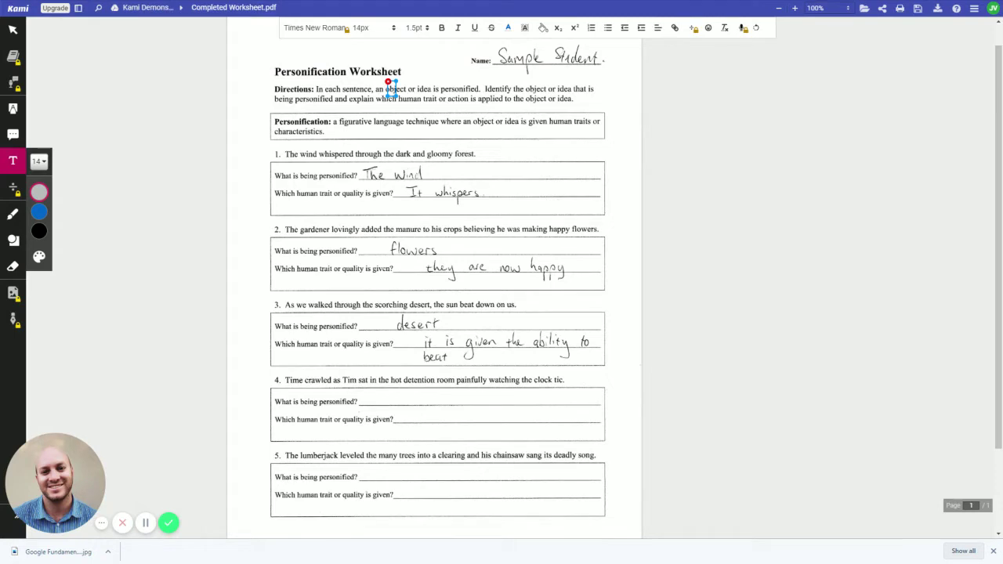
key("Escape")
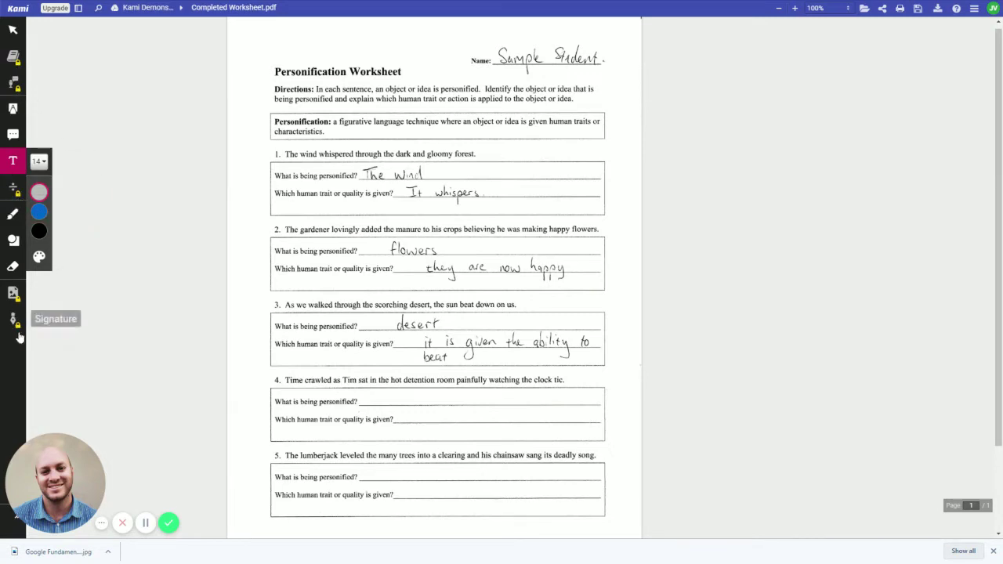
Highlight the word "Personification" in the title in green and attach the comment "This is a great Worksheet" to it.
left_click(13, 116)
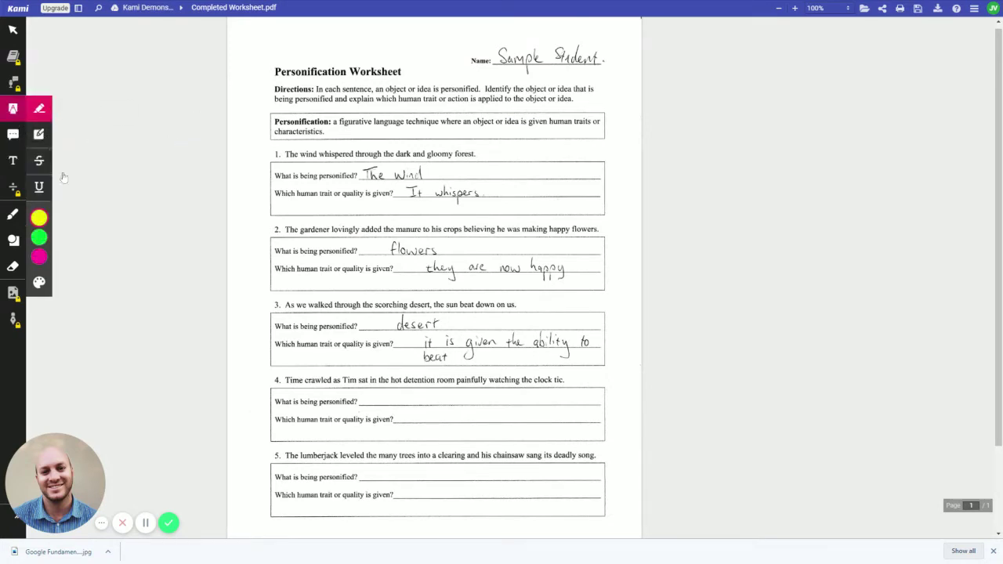
mouse_move(38, 243)
left_click_drag(274, 72, 346, 73)
left_click(322, 76)
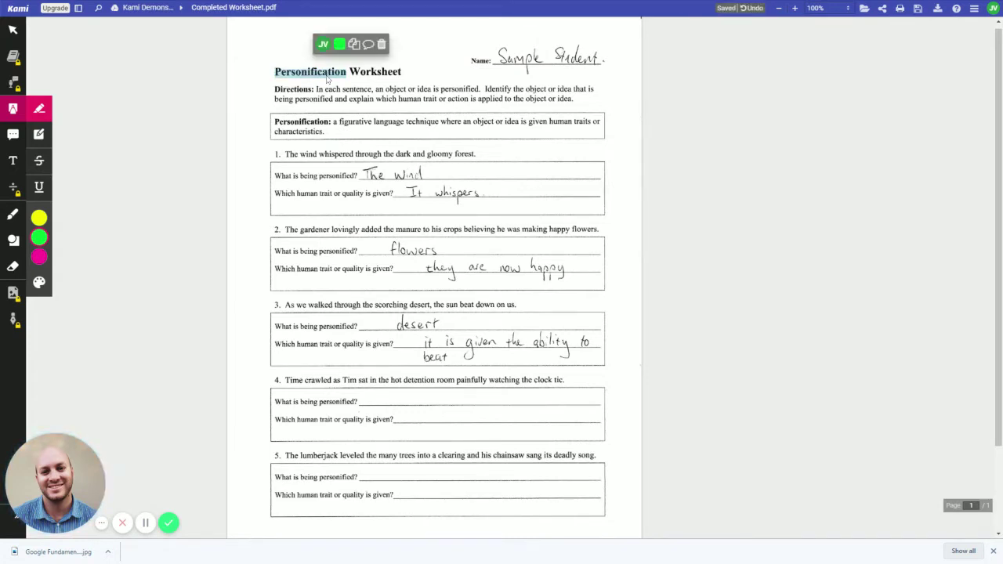
left_click(367, 44)
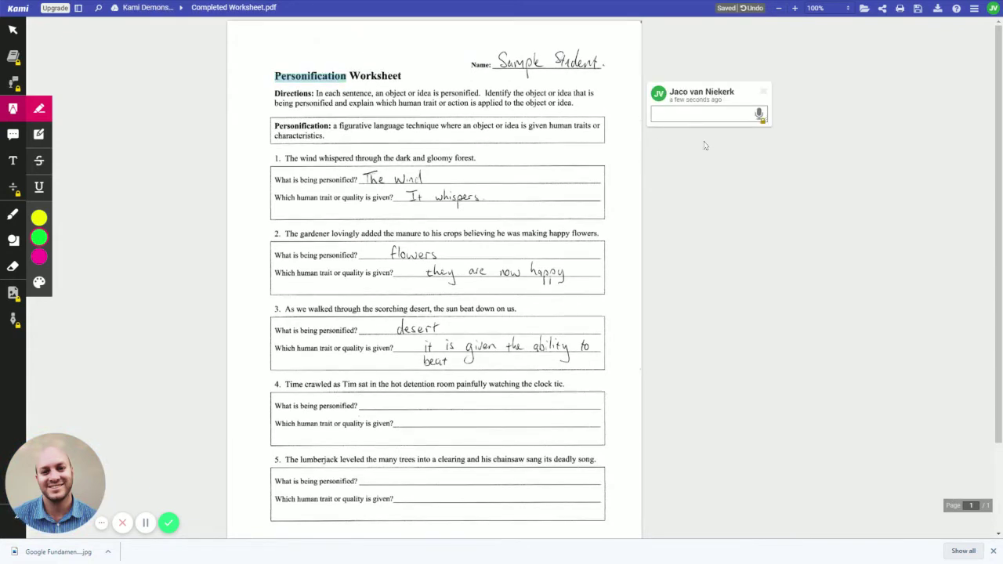
type("This is a great Worksheet")
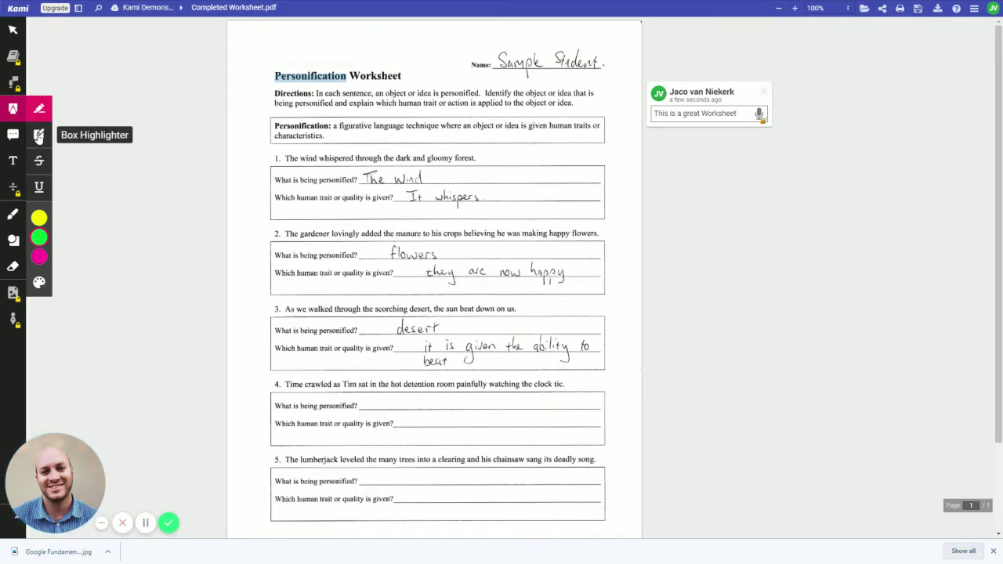
Box-highlight the handwritten student name in green and add a text comment beside it reading "Please make sure to give your real name".
left_click(38, 135)
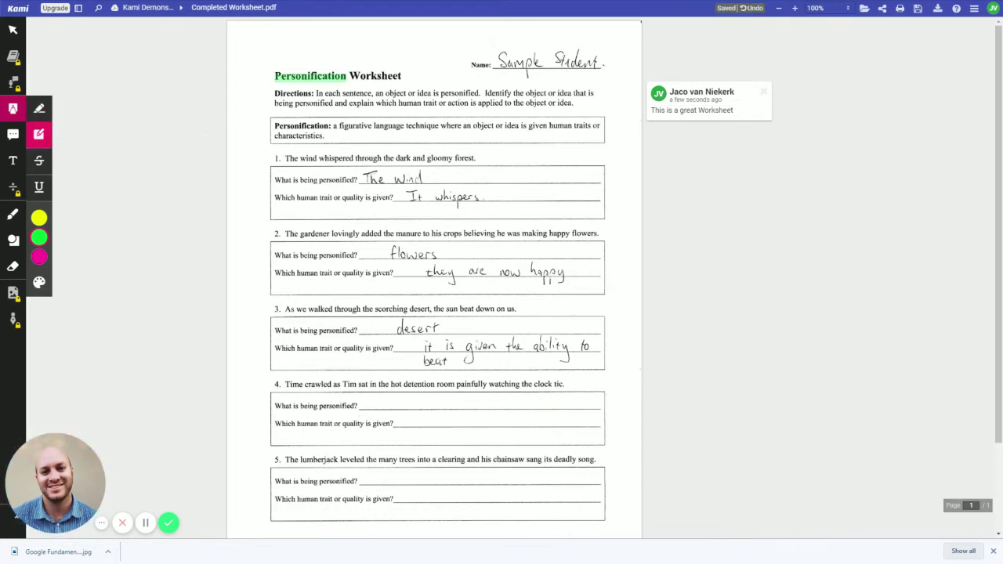
left_click_drag(493, 46, 615, 78)
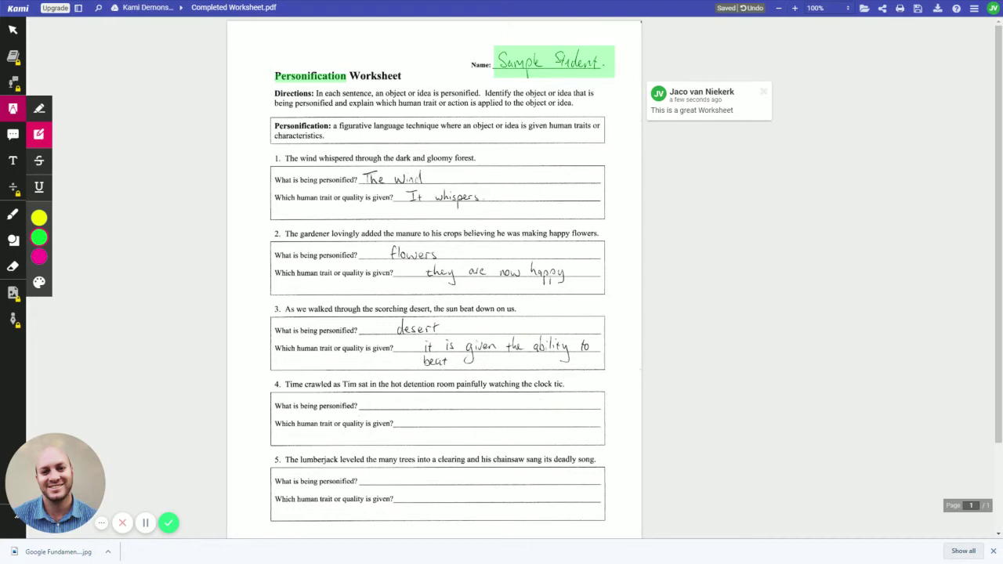
left_click(14, 142)
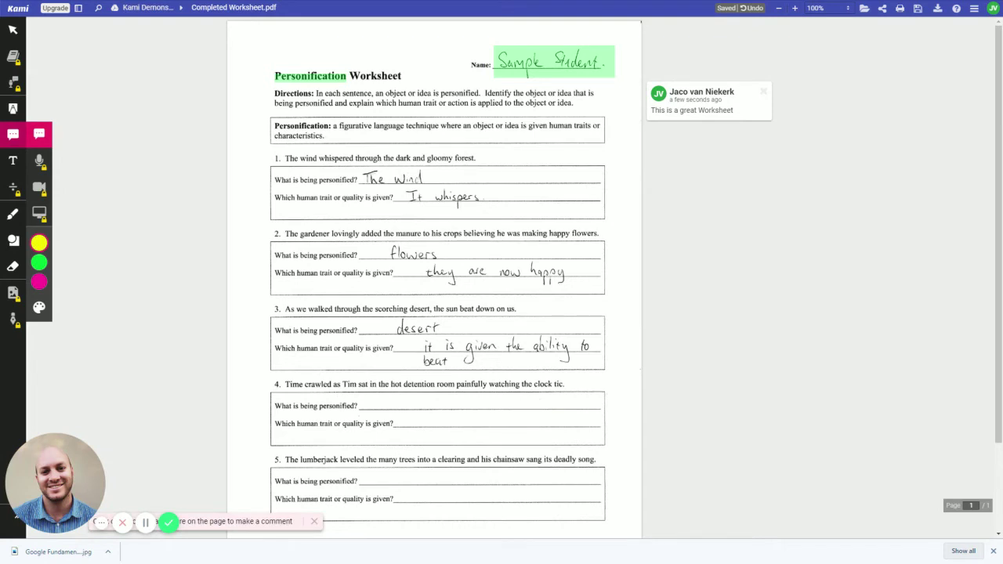
left_click(549, 69)
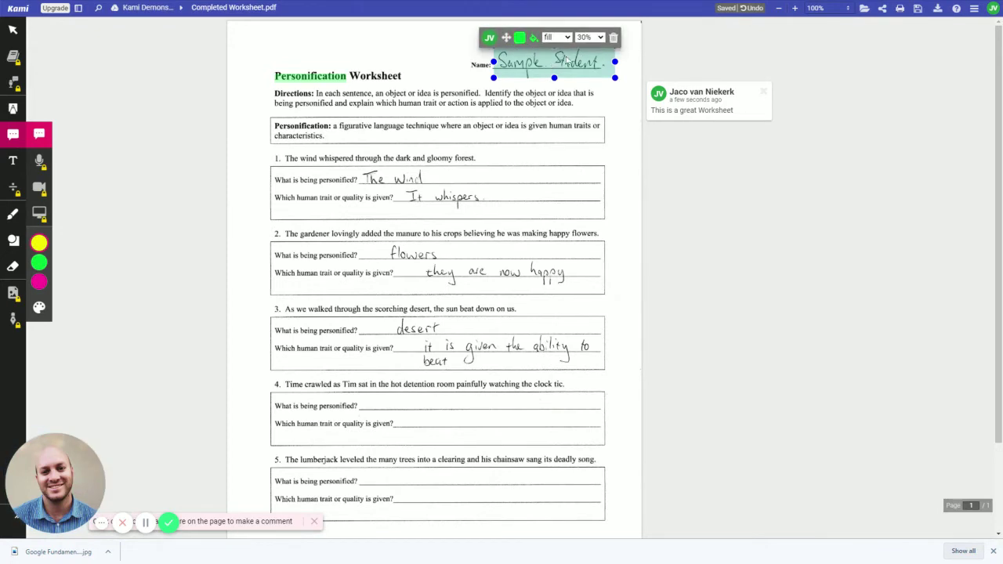
left_click(604, 63)
left_click(141, 112)
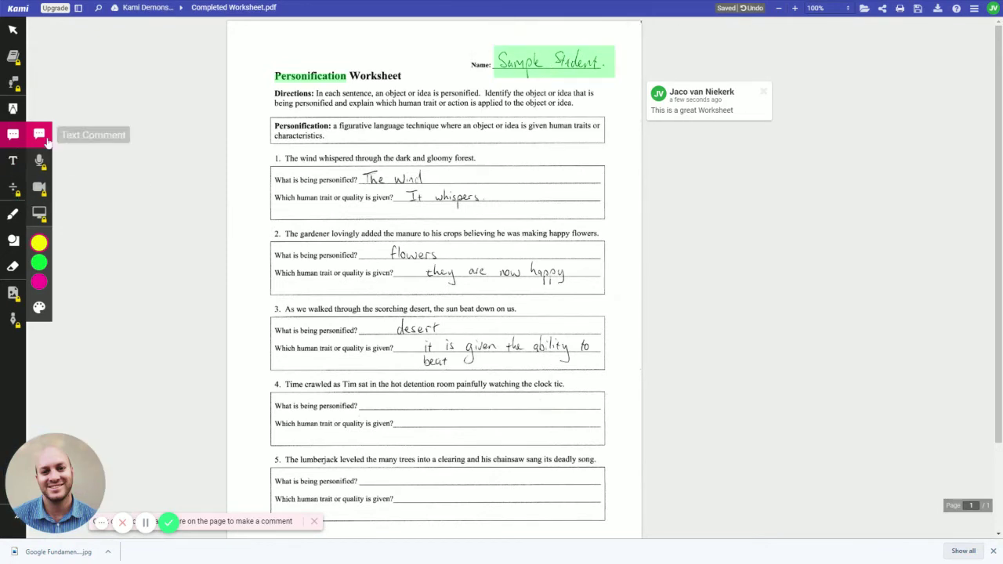
left_click(41, 136)
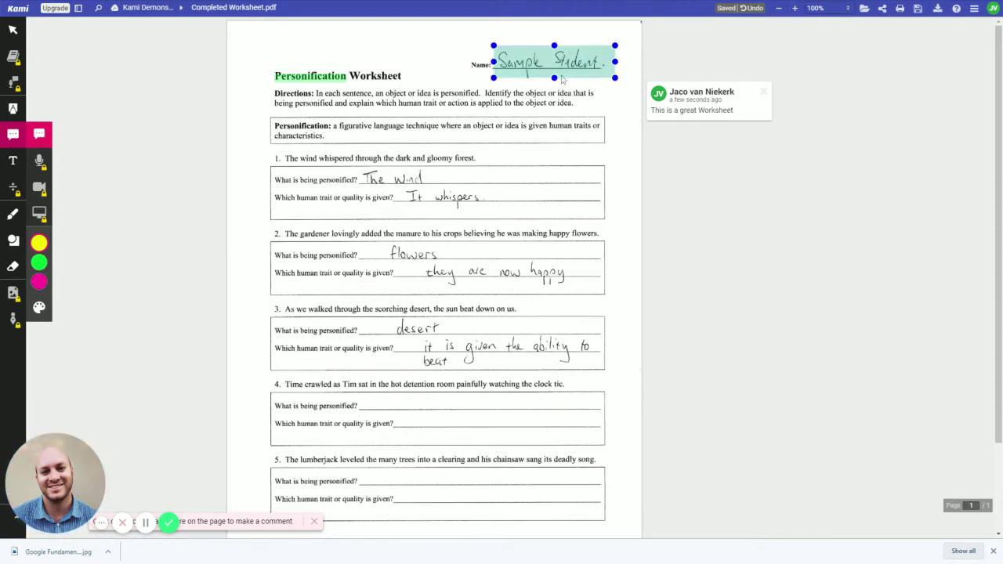
left_click(614, 55)
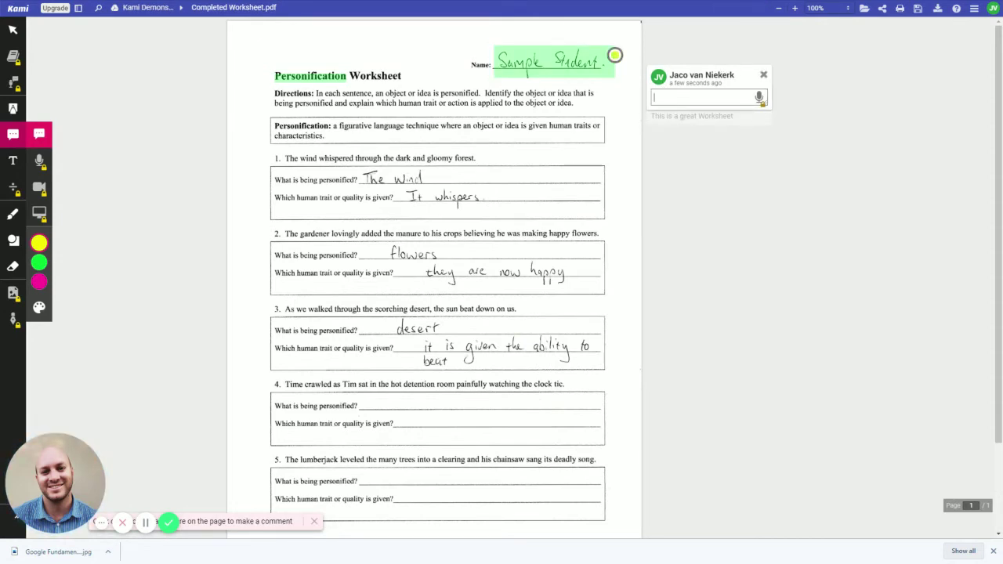
type("Please make sure to give your t")
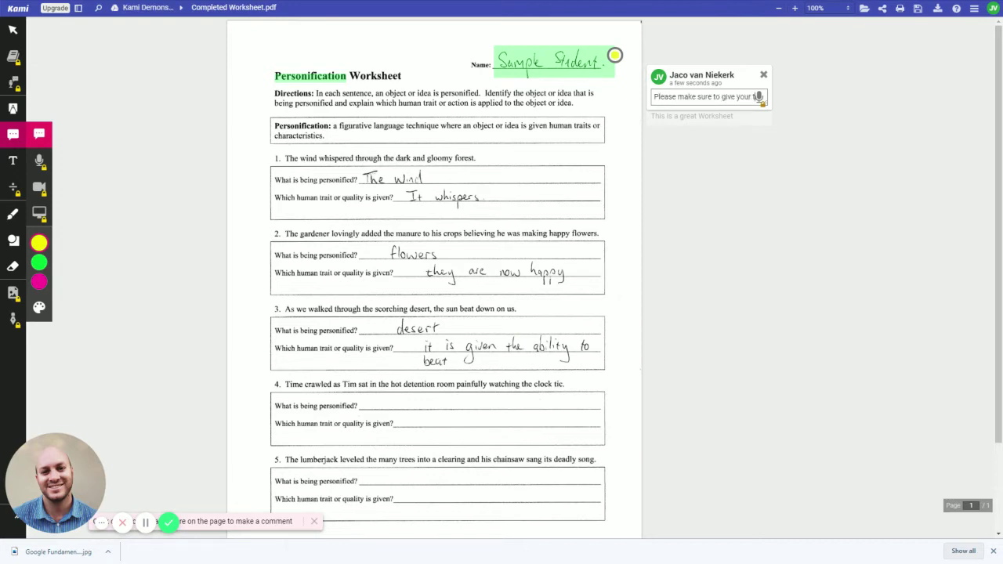
type("eal name")
key("Return")
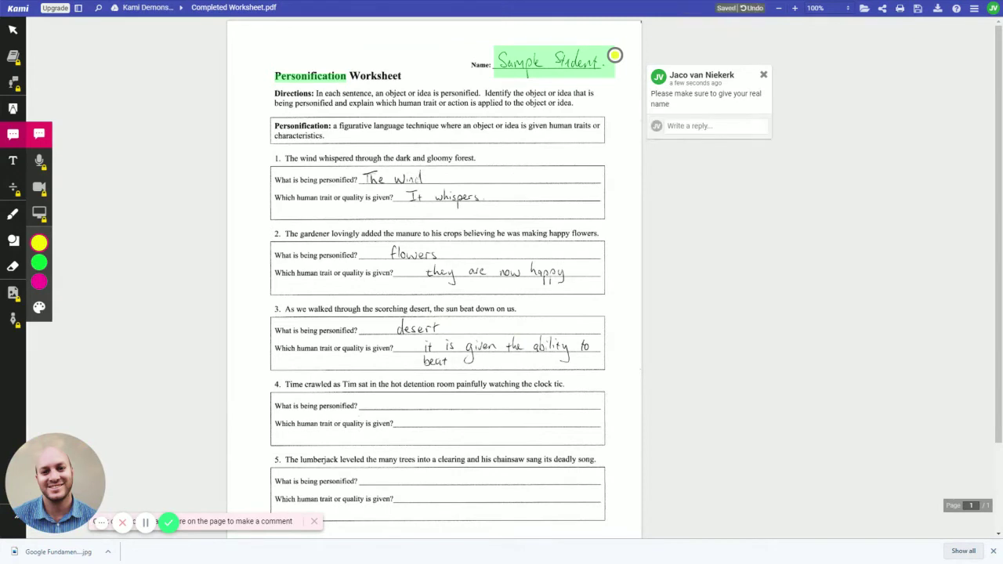
left_click(311, 74)
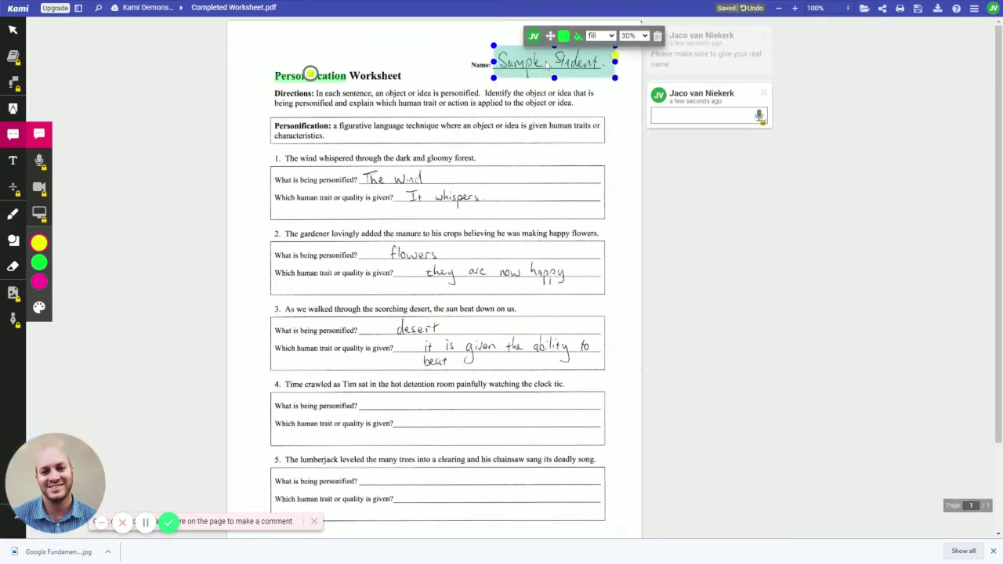
type("This is a great Worksheet")
key("Return")
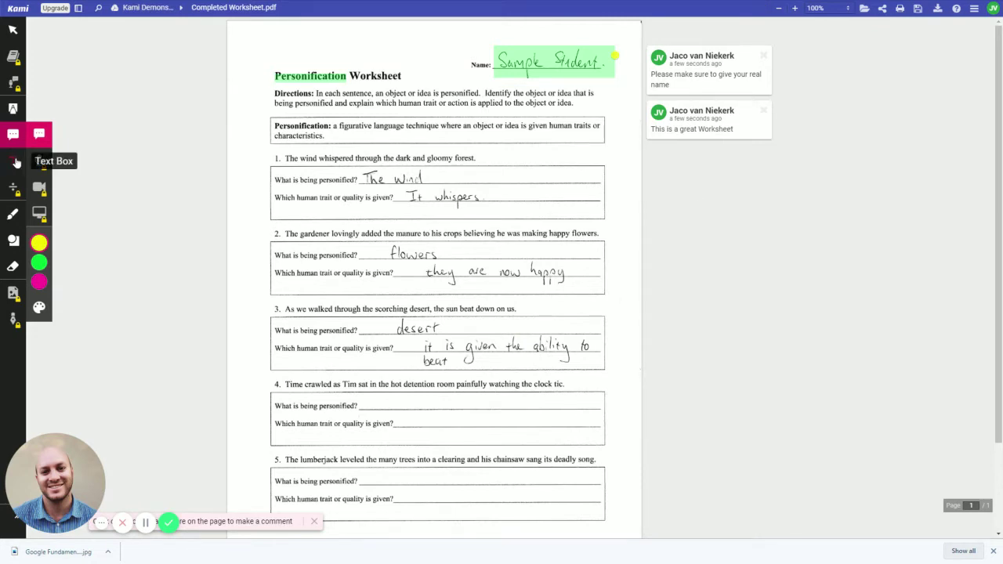
Add a text box reading "Please elaborate" beside the handwritten answer "The wind" in question 1.
left_click(17, 162)
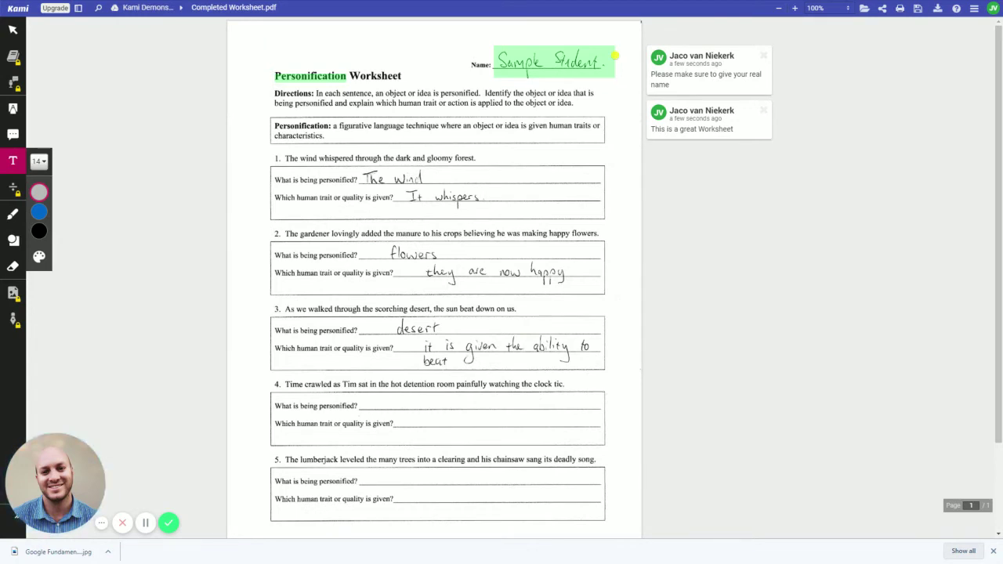
left_click(450, 177)
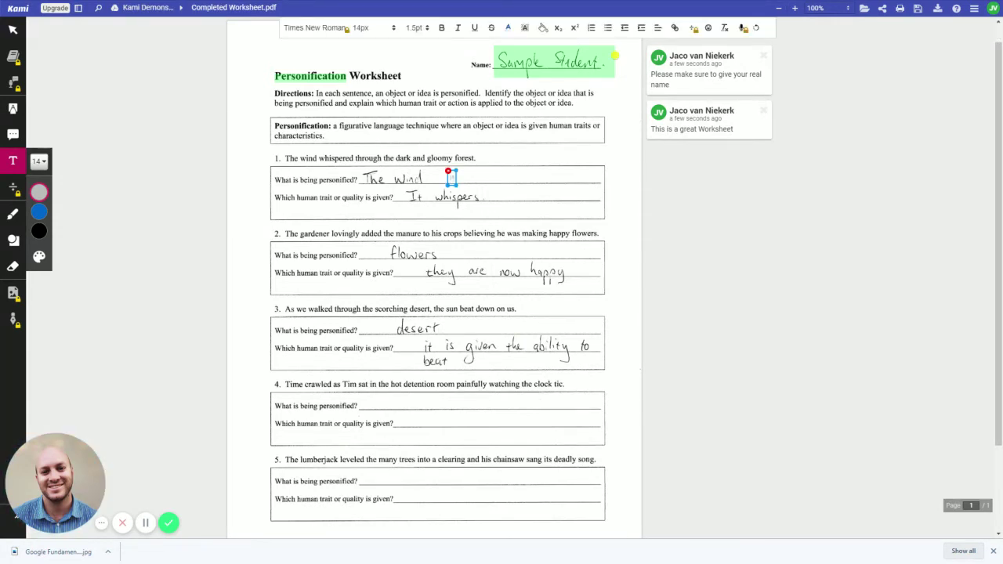
type("Please elaborate")
Give the "Please elaborate" text box a red background fill and nudge it slightly away from the answer.
key("ctrl+a")
left_click(508, 28)
left_click(510, 41)
left_click(542, 29)
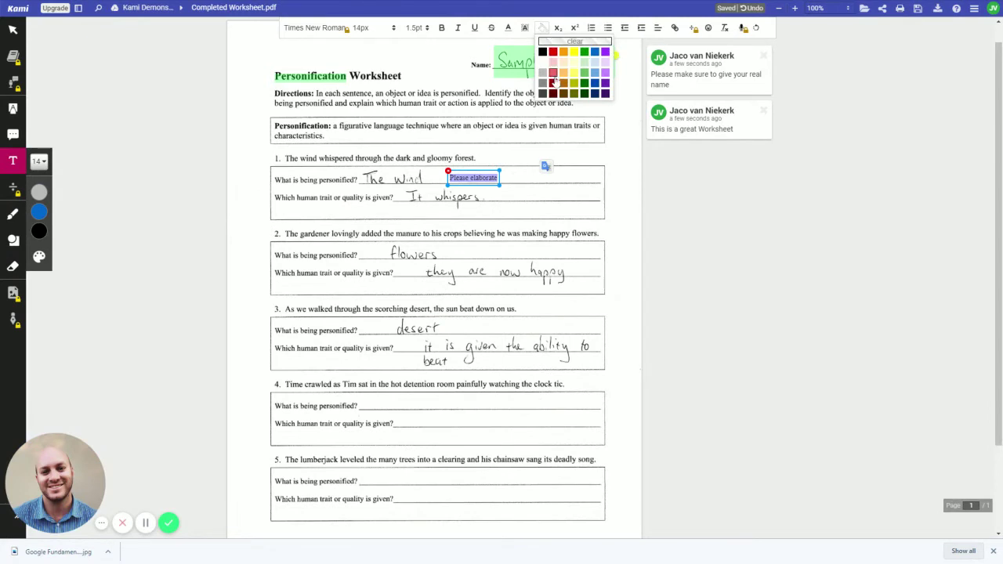
left_click(553, 82)
left_click(527, 157)
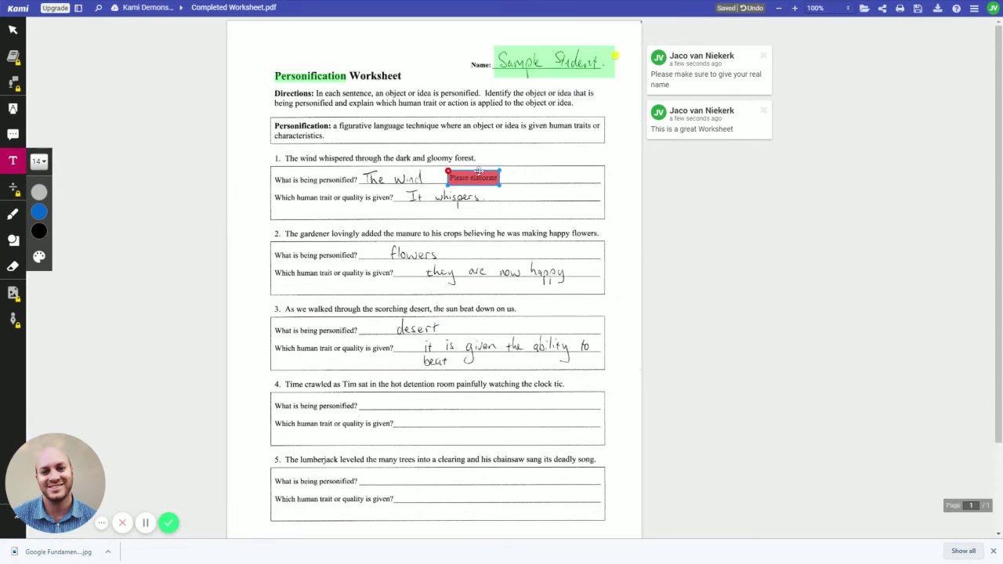
left_click_drag(478, 173, 485, 169)
left_click(553, 56)
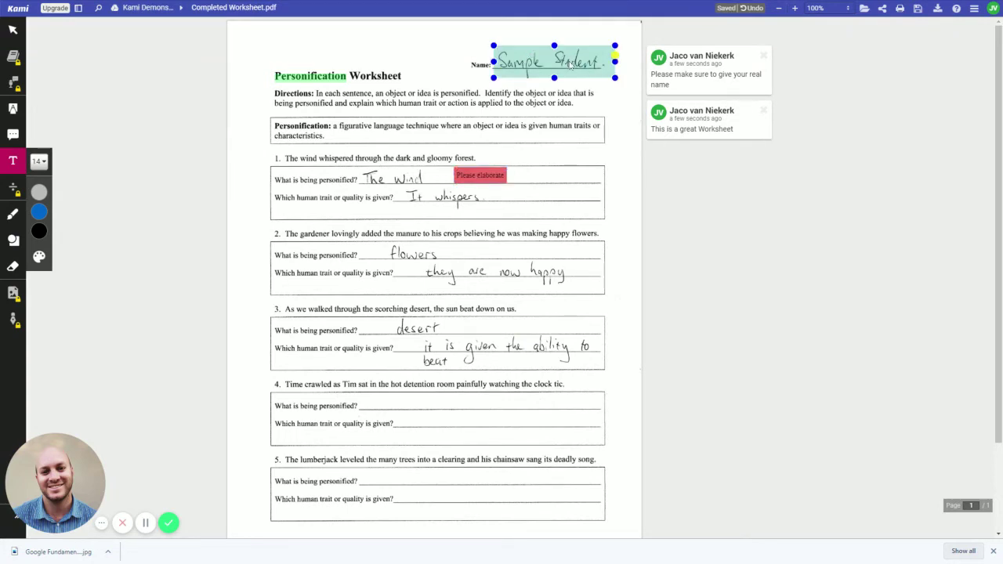
left_click(616, 55)
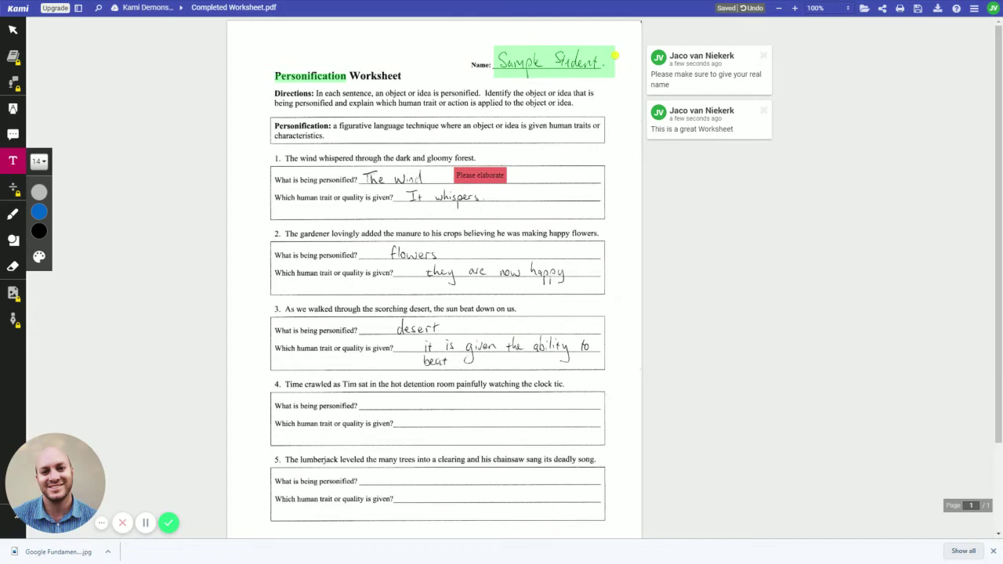
left_click(558, 177)
left_click(556, 173)
mouse_move(42, 201)
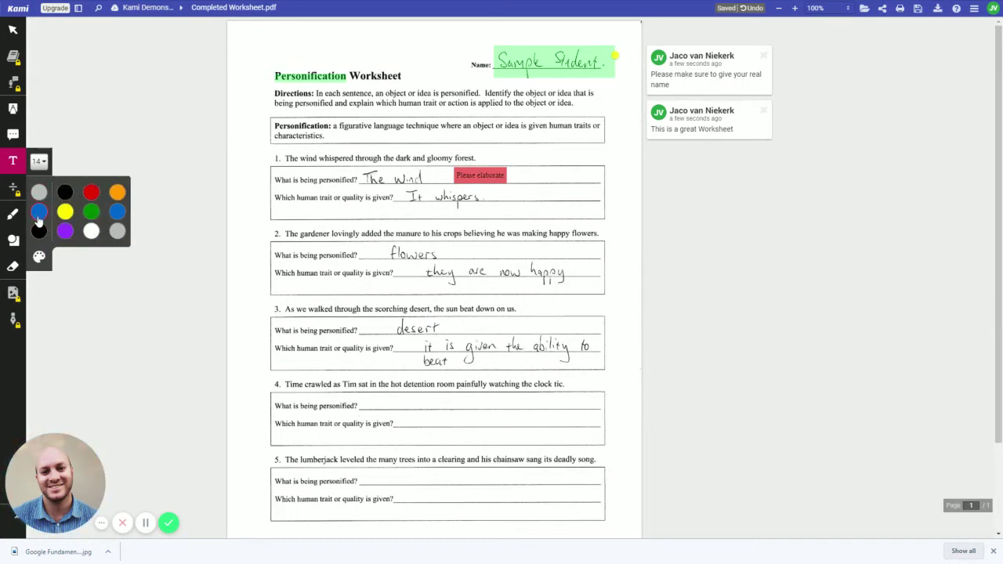
left_click(41, 162)
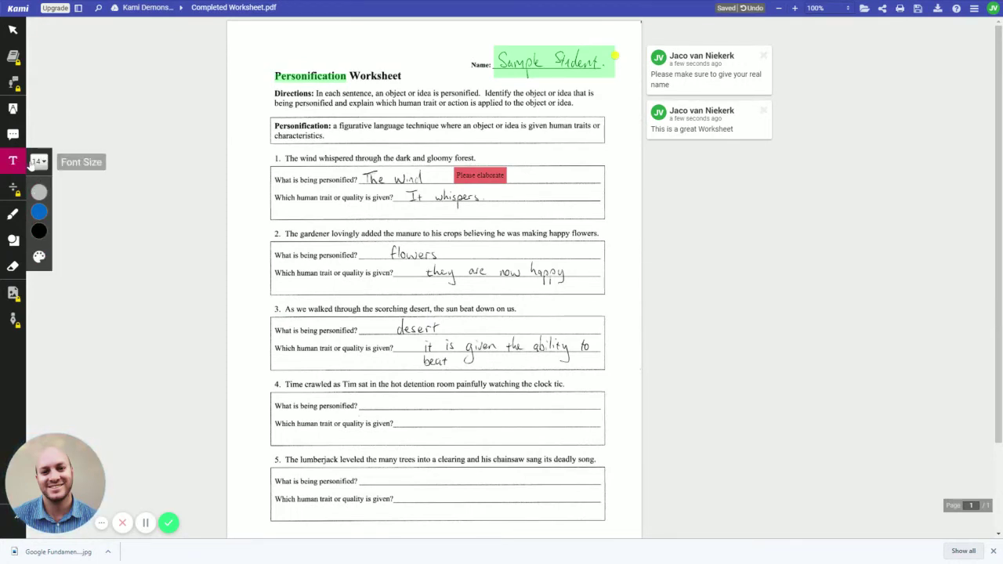
Draw red freehand ticks beside the answers "It whispers", "flowers" and "they are now happy", and a rough mark beside "desert".
left_click(12, 216)
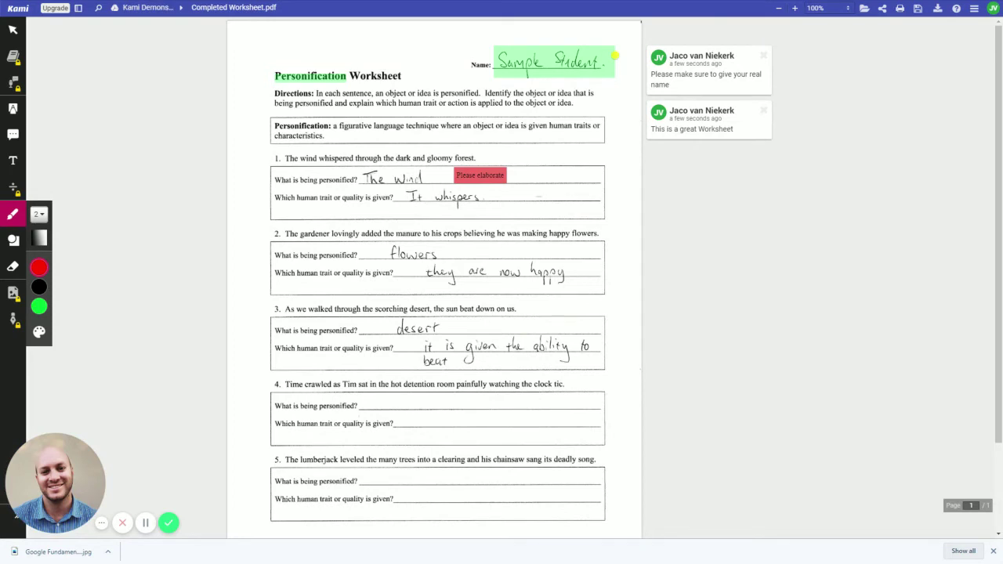
left_click_drag(498, 194, 552, 173)
mouse_move(453, 249)
left_mouse_down()
mouse_move(459, 259)
mouse_move(489, 228)
left_mouse_up()
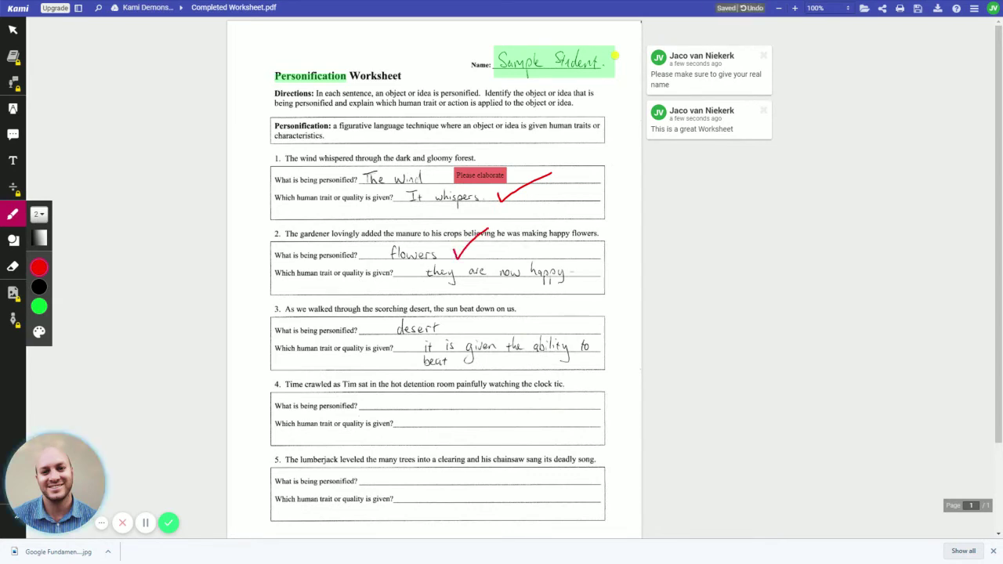
left_click_drag(584, 268, 612, 243)
left_click_drag(448, 327, 473, 326)
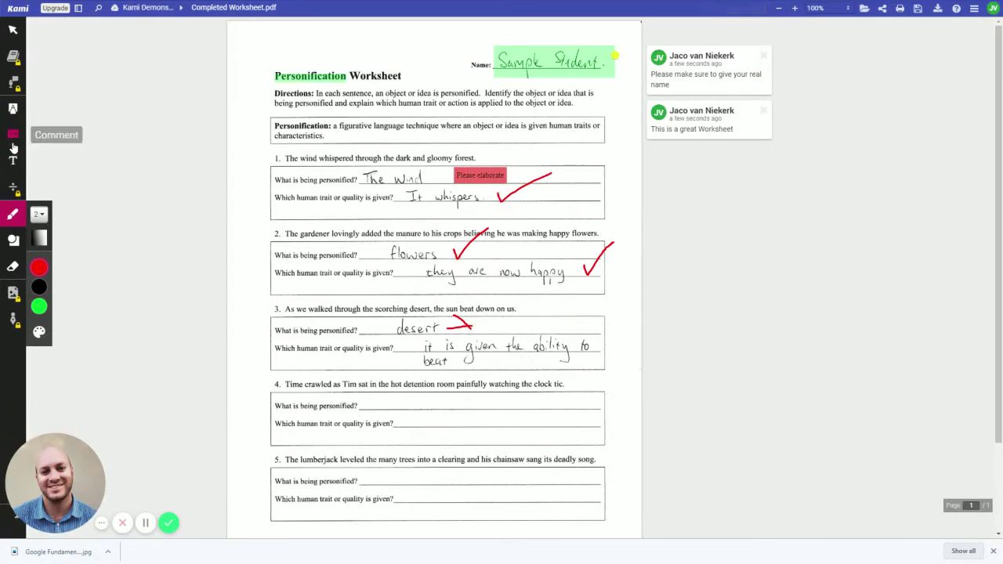
Look through the freehand drawing tool's thickness, transparency and colour palette options.
left_click(13, 134)
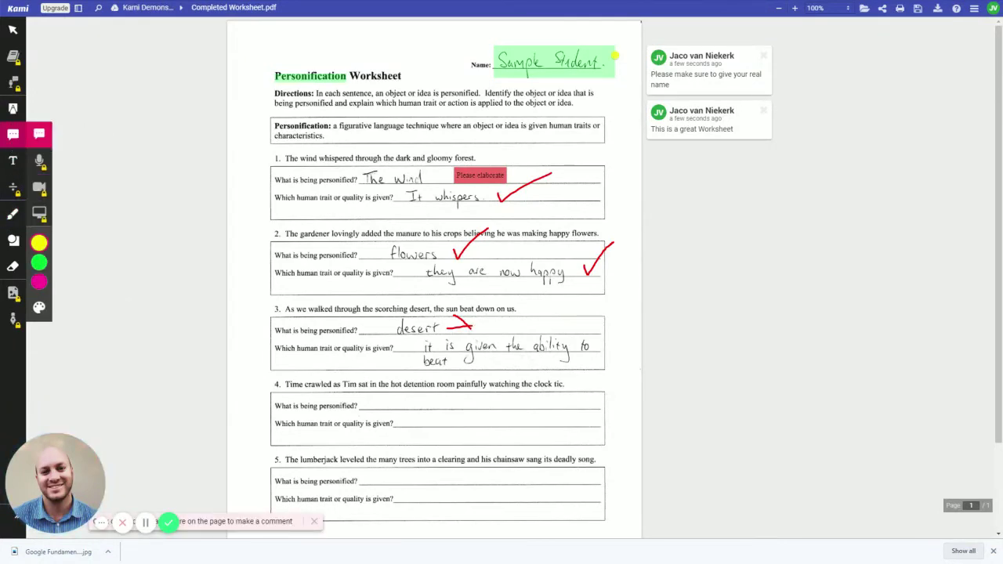
left_click(12, 160)
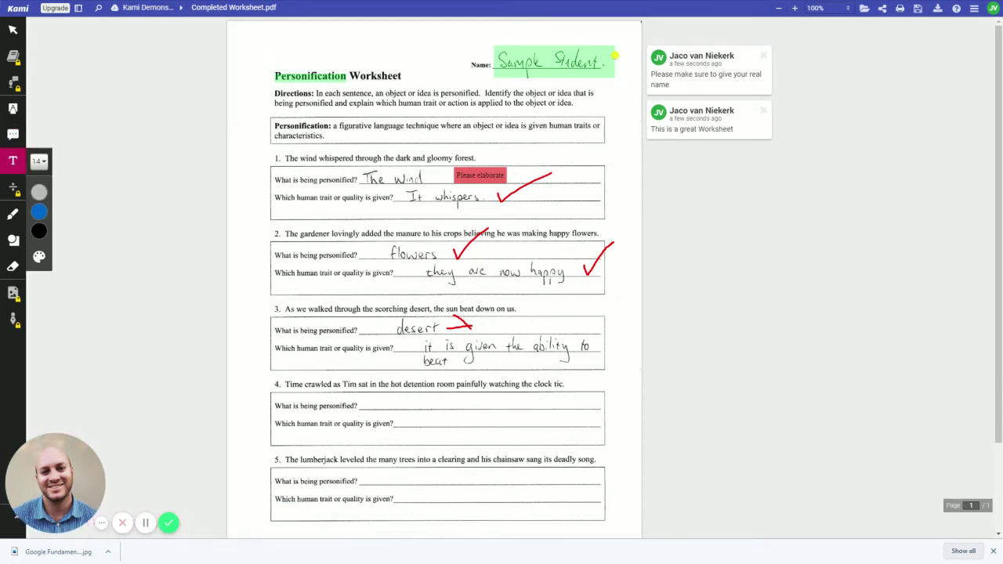
left_click(13, 220)
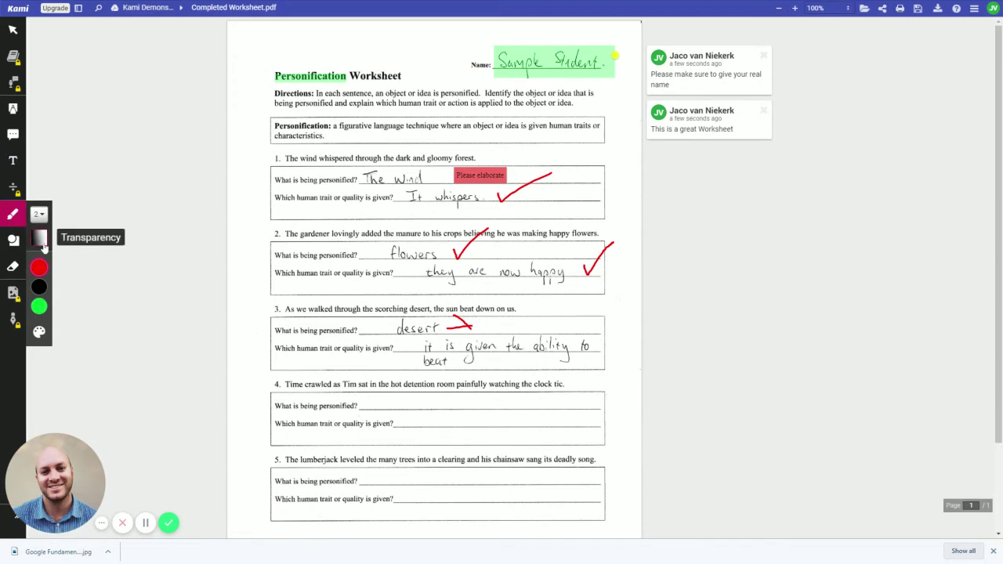
left_click(40, 215)
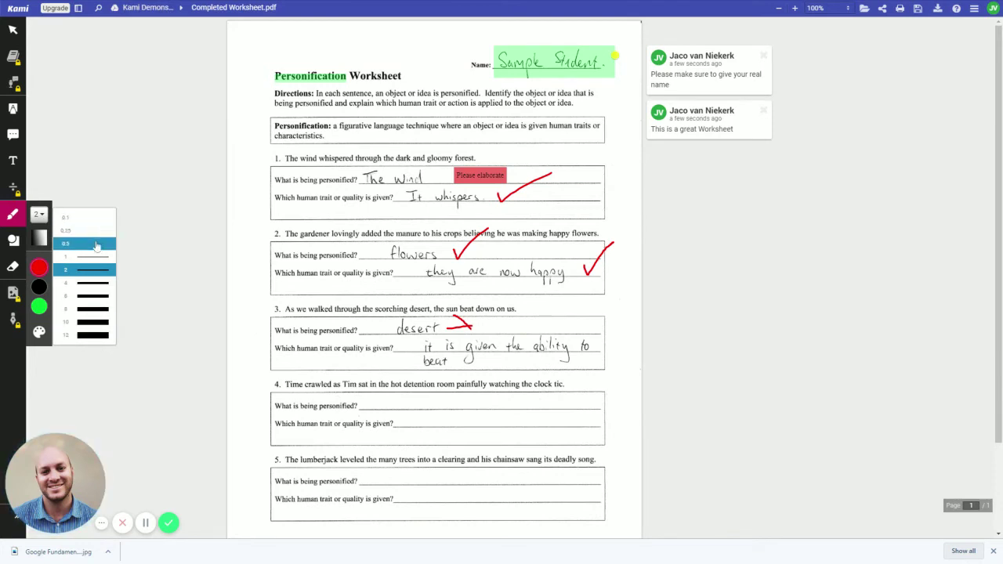
left_click(36, 240)
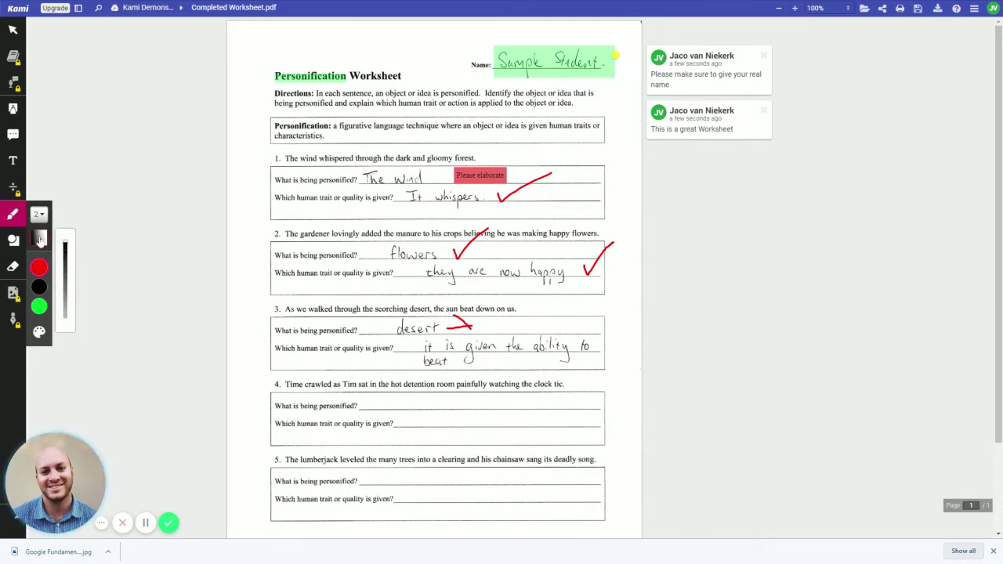
mouse_move(45, 273)
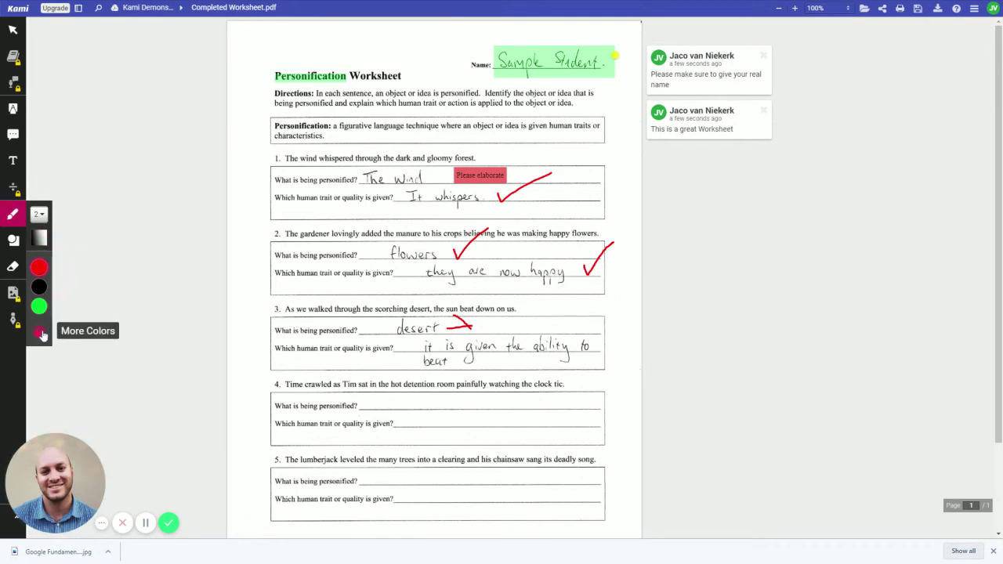
left_click(39, 332)
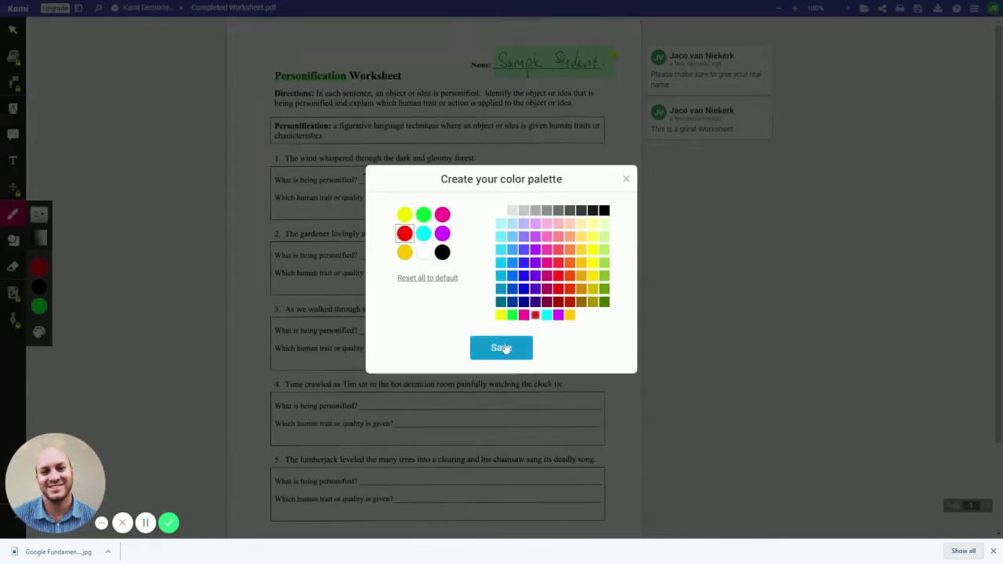
left_click(626, 181)
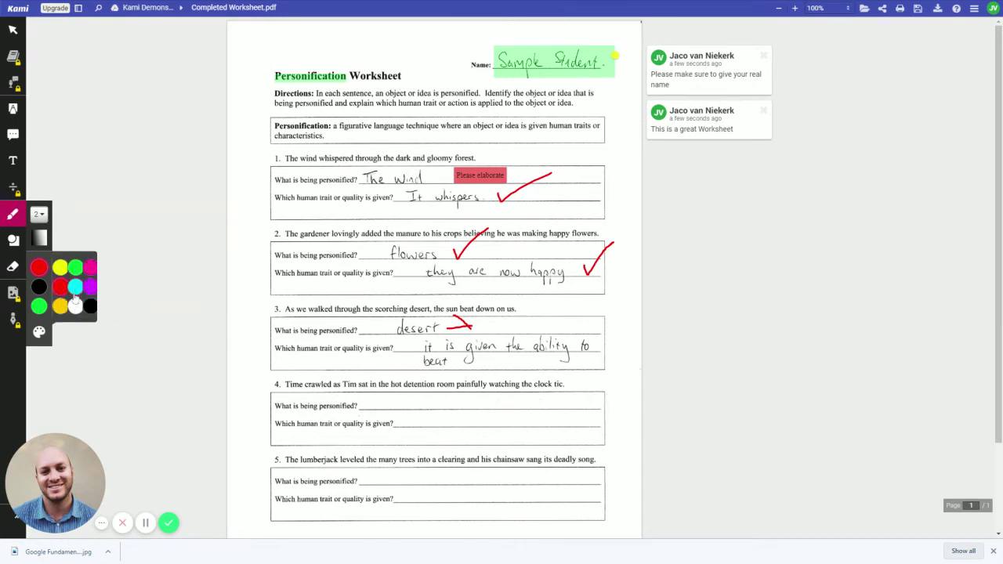
Erase the badly drawn red mark beside the answer "desert" in question 3.
left_click(15, 245)
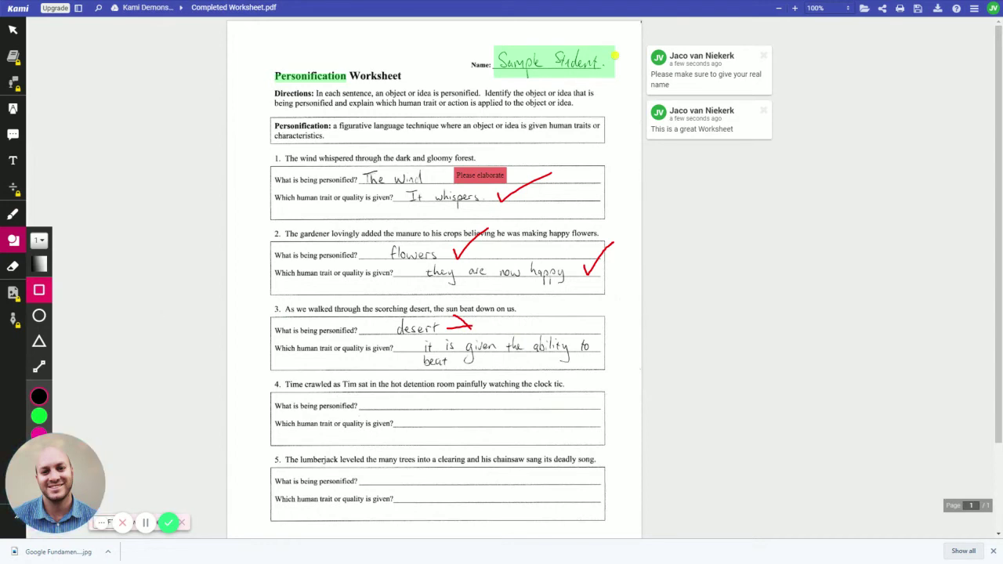
left_click(13, 266)
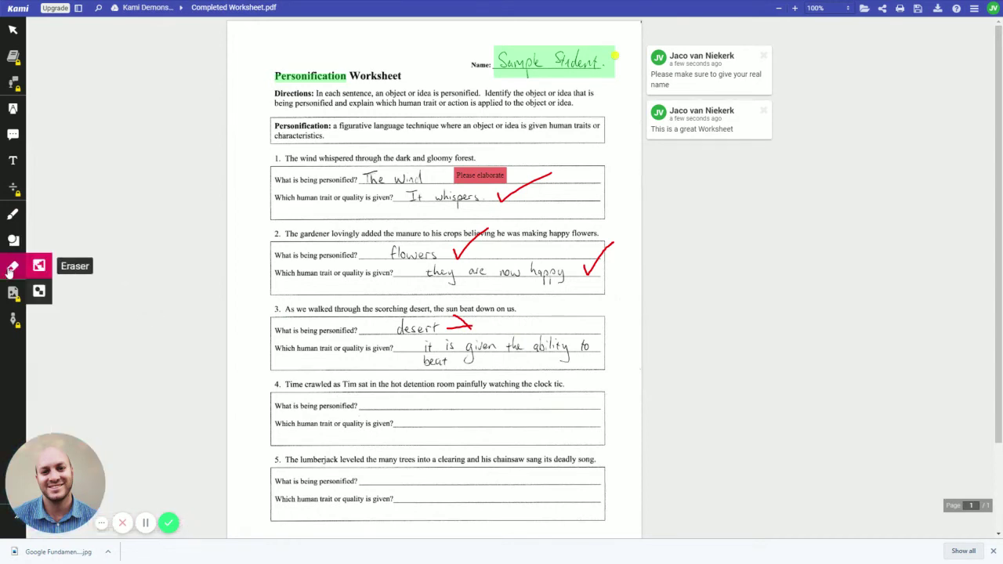
left_click_drag(481, 326, 475, 318)
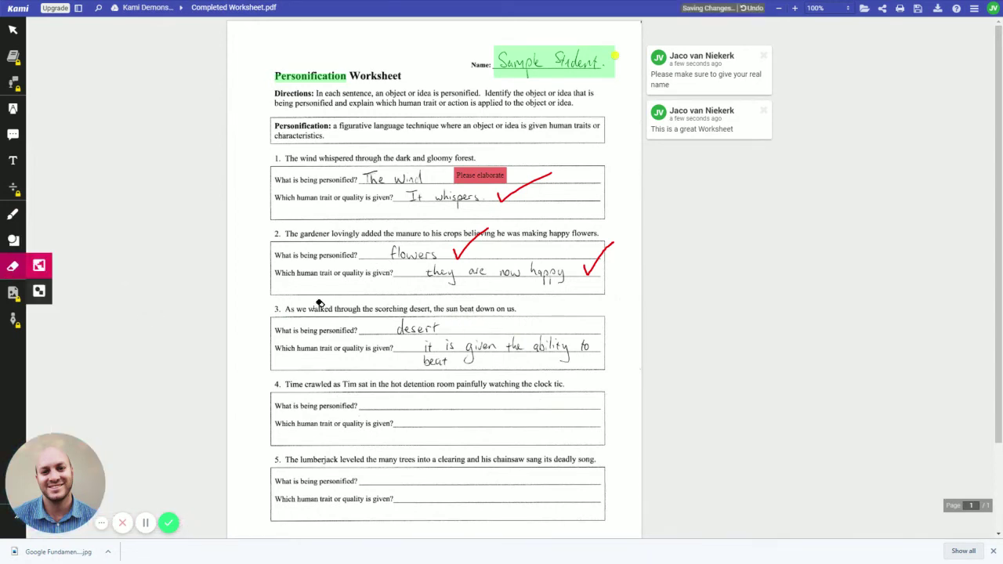
Draw red freehand crosses beside both handwritten answers in question 3.
left_click(13, 214)
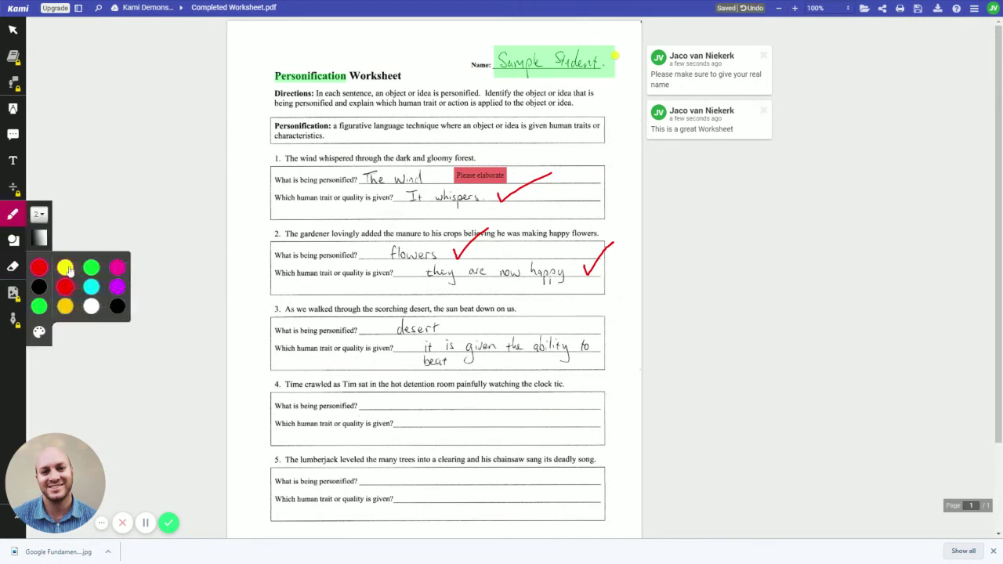
mouse_move(466, 329)
left_mouse_down()
mouse_move(474, 321)
mouse_move(474, 333)
left_mouse_up()
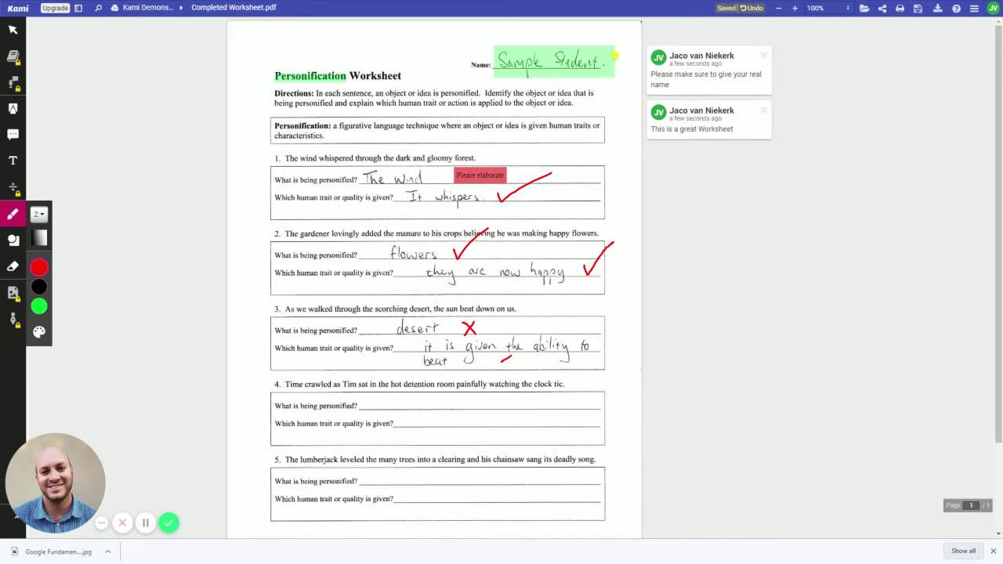
left_click_drag(500, 352, 512, 364)
Save the marked worksheet to Google Drive immediately.
left_click(919, 9)
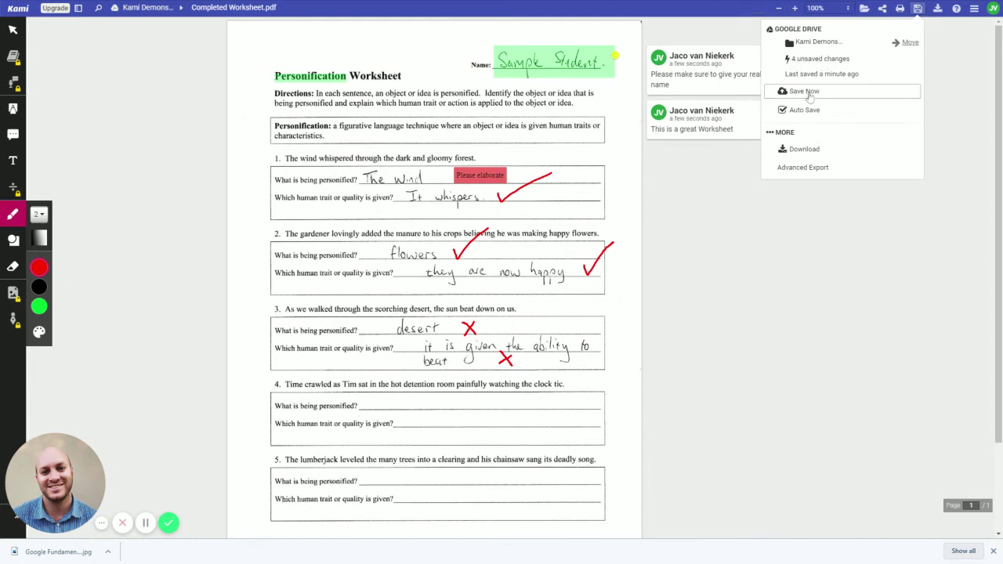
left_click(809, 93)
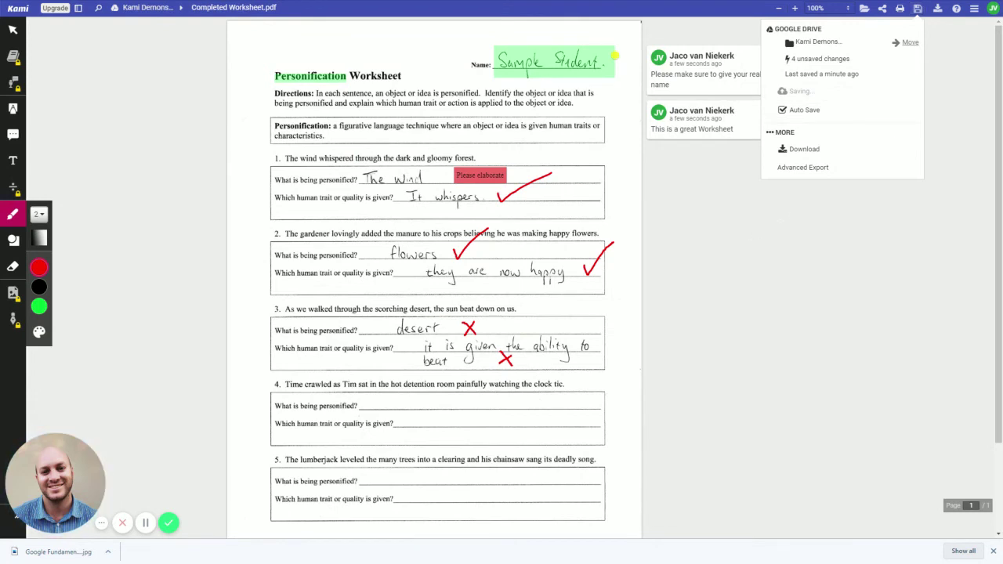
left_click(812, 253)
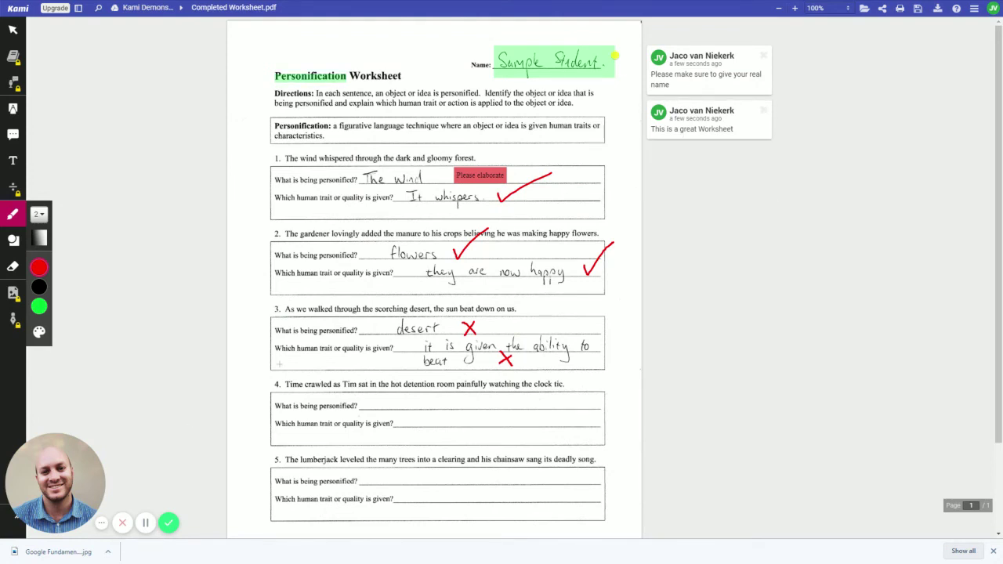
Switch to the Kami Demonstration folder in Google Drive and open Sample Worksheet.pdf with Kami.
left_click(144, 525)
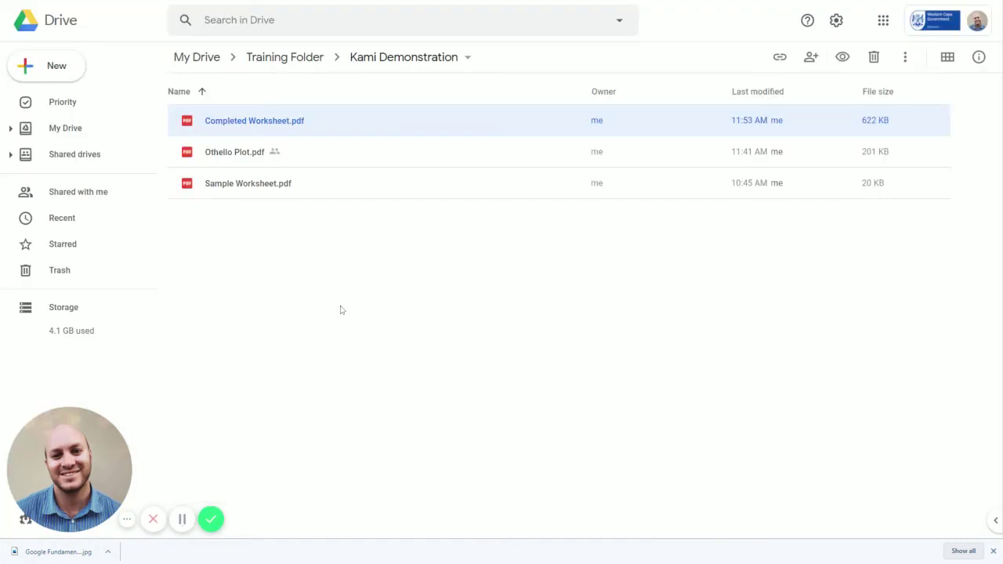
left_click(311, 185)
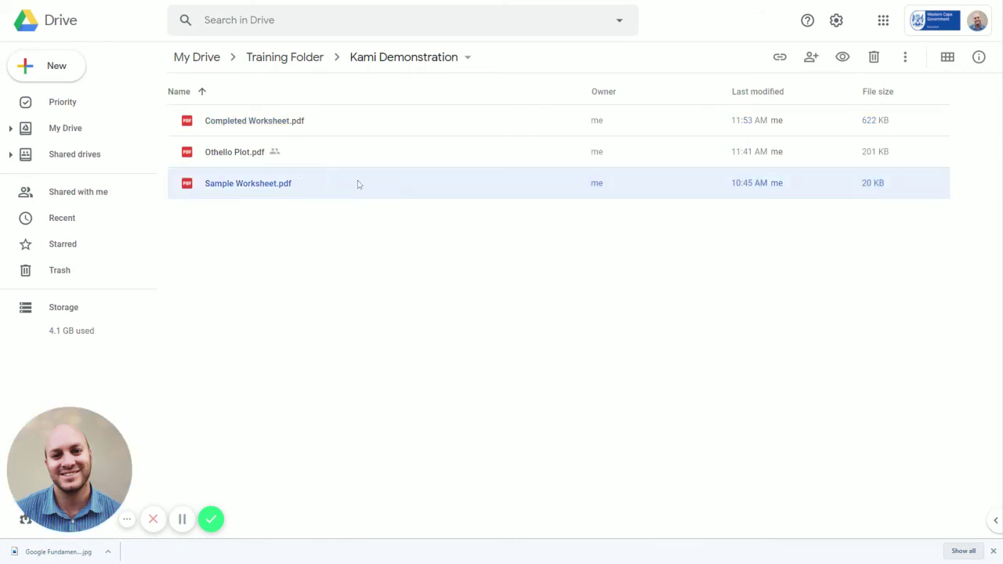
right_click(358, 183)
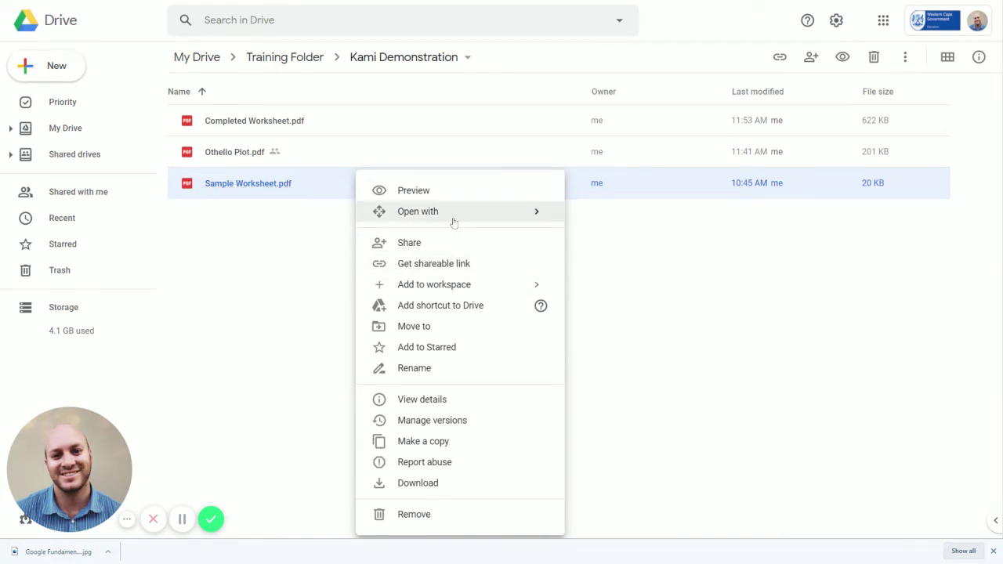
mouse_move(452, 213)
left_click(619, 222)
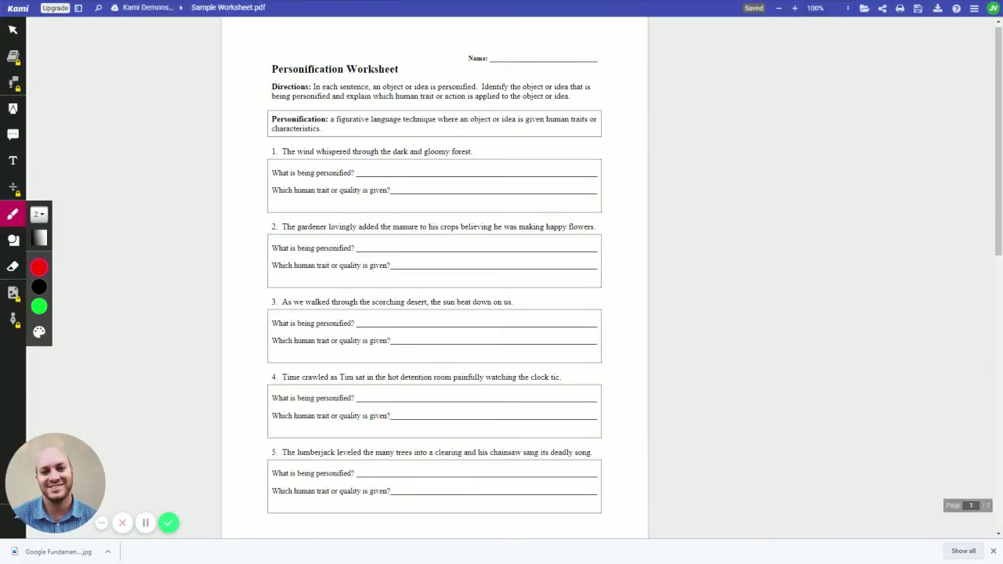
Add a text box with the student's name on the worksheet's Name line and colour the text blue.
left_click(12, 165)
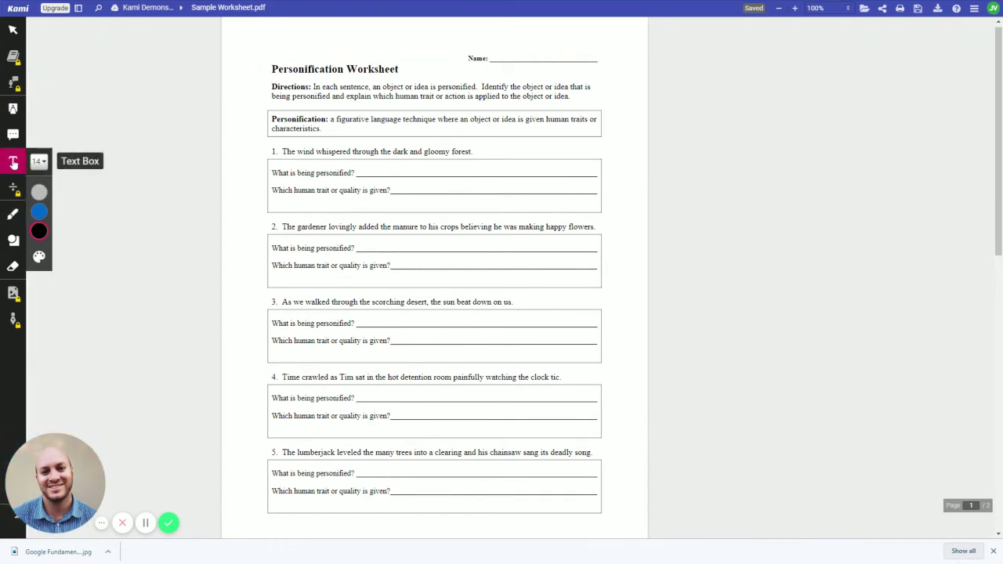
left_click(497, 54)
type("S")
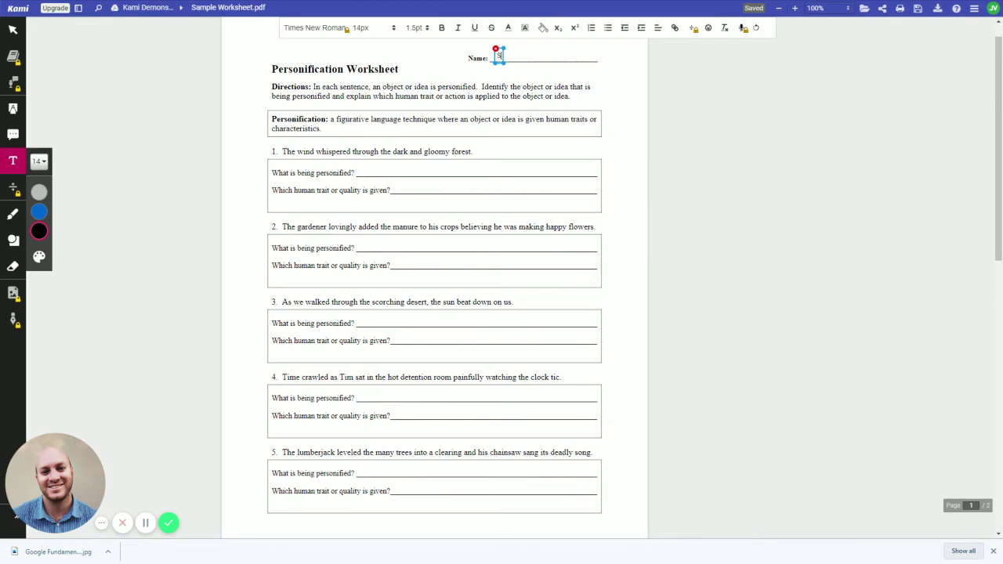
type("ample Student")
mouse_move(45, 218)
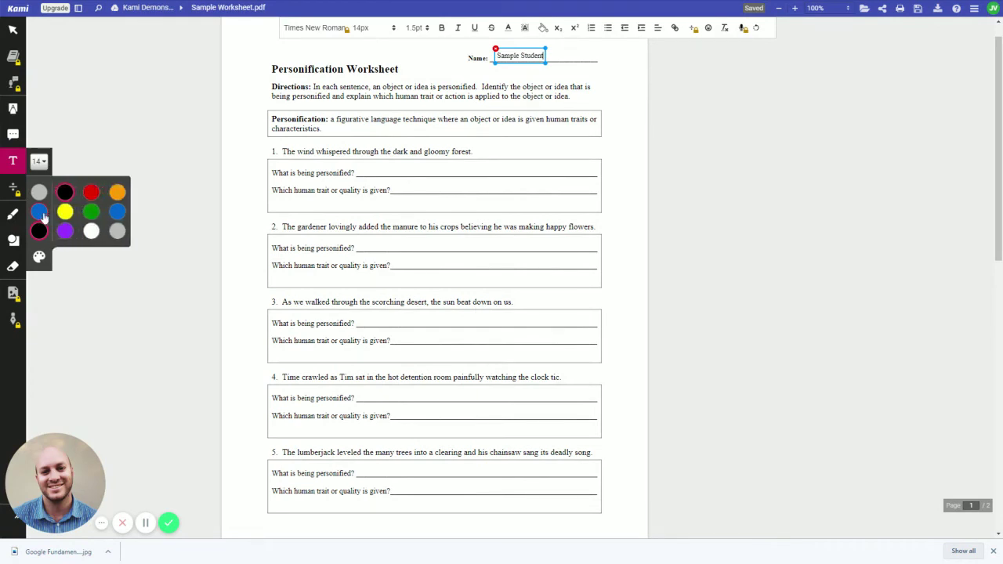
left_click(119, 213)
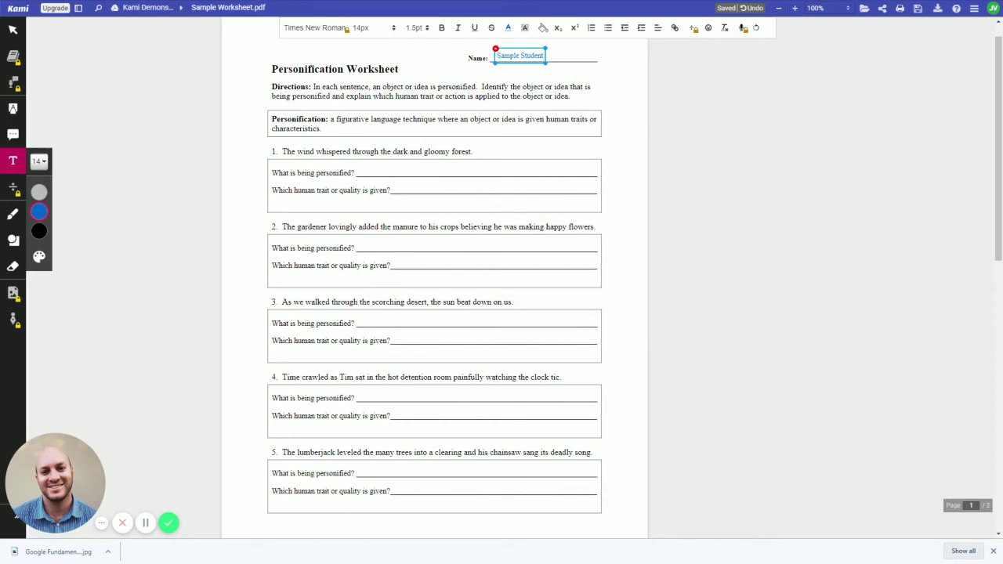
key("Escape")
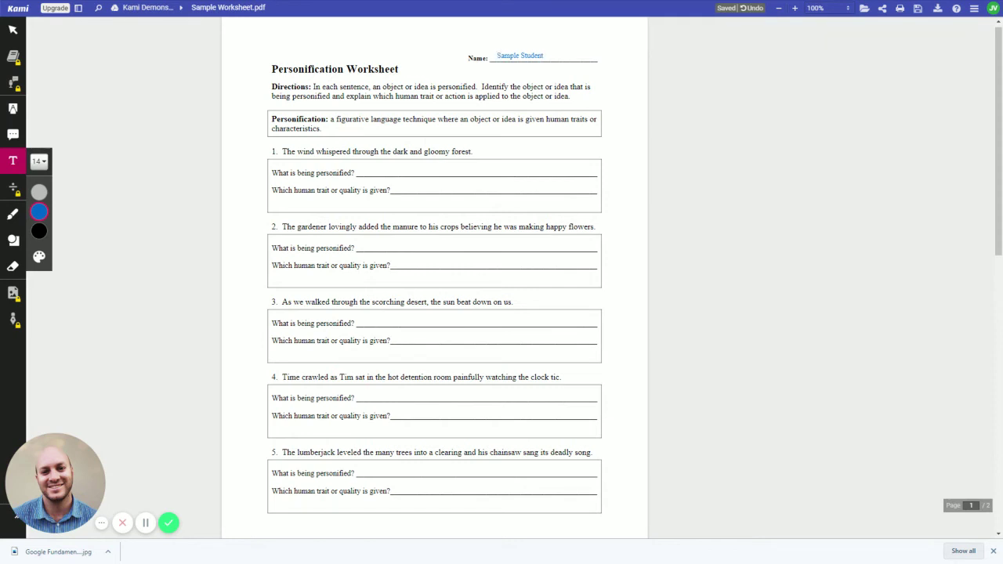
Answer question 1's "What is being personified?" with a blue text box reading "The wind".
left_click(365, 171)
type("The")
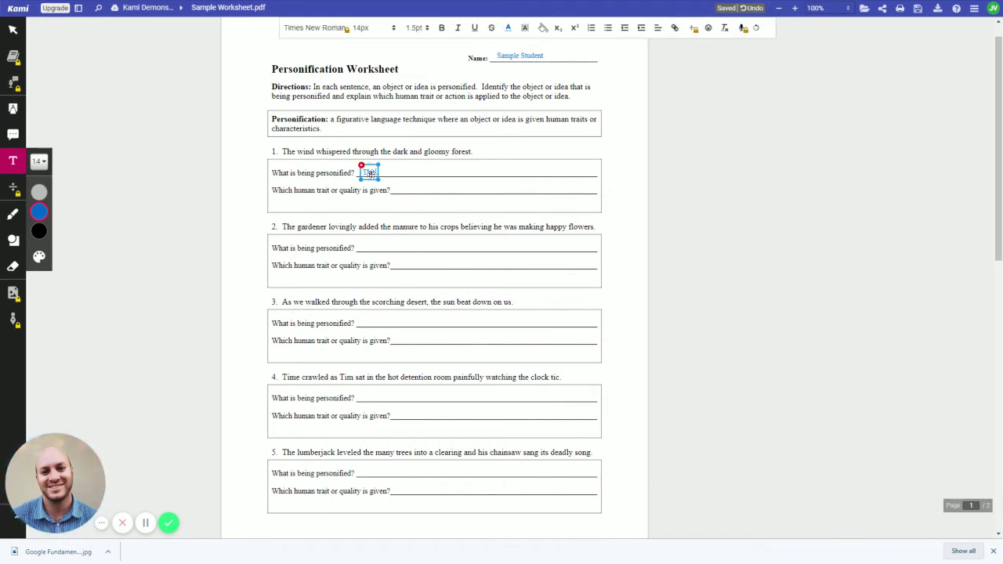
type(" wind")
key("Escape")
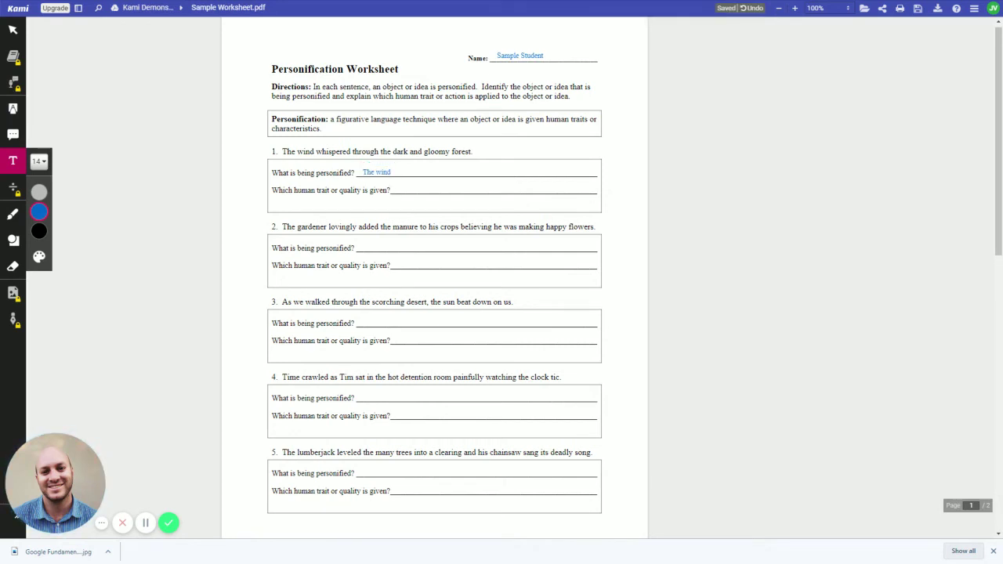
Answer question 1's "Which human trait or quality is given?" with a text box reading "The ability to whisper".
left_click(421, 188)
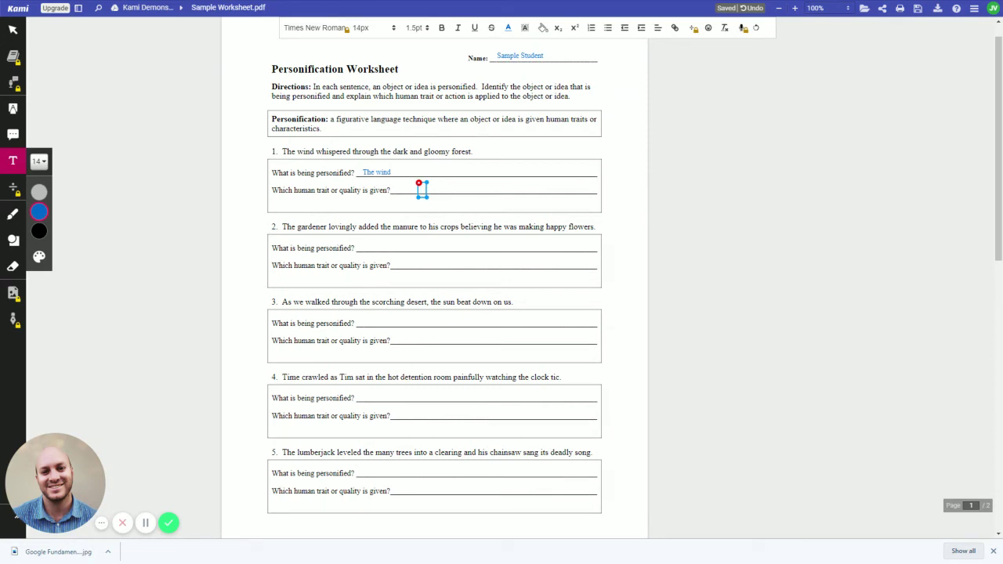
type("The abilit")
key("BackSpace")
key("BackSpace")
type("itie")
key("BackSpace")
key("BackSpace")
key("BackSpace")
type("iti")
key("BackSpace")
type("y to whisper")
Switch to the Kami Demonstration folder in Google Drive and open Othello Plot.pdf with Kami.
left_click(146, 534)
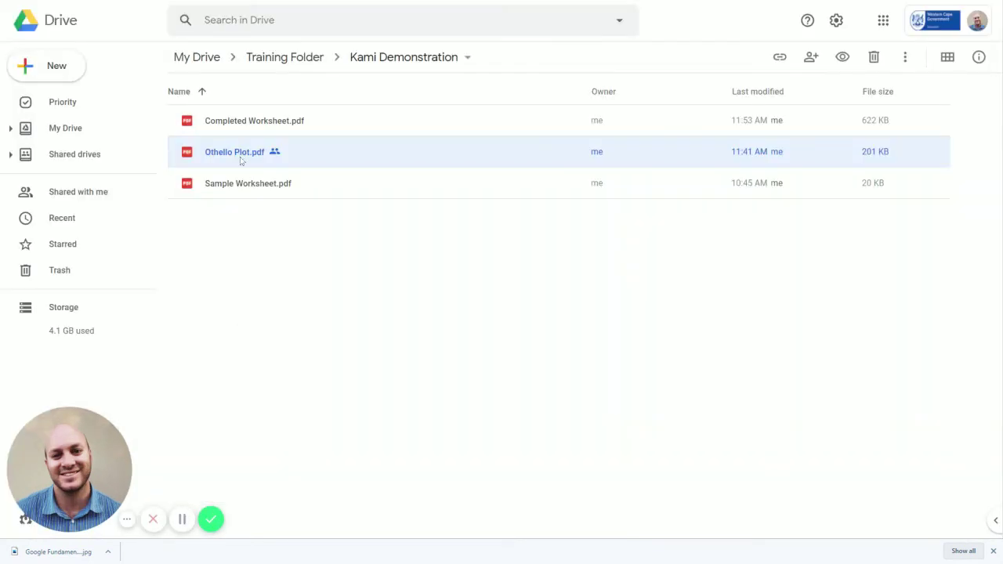
right_click(241, 160)
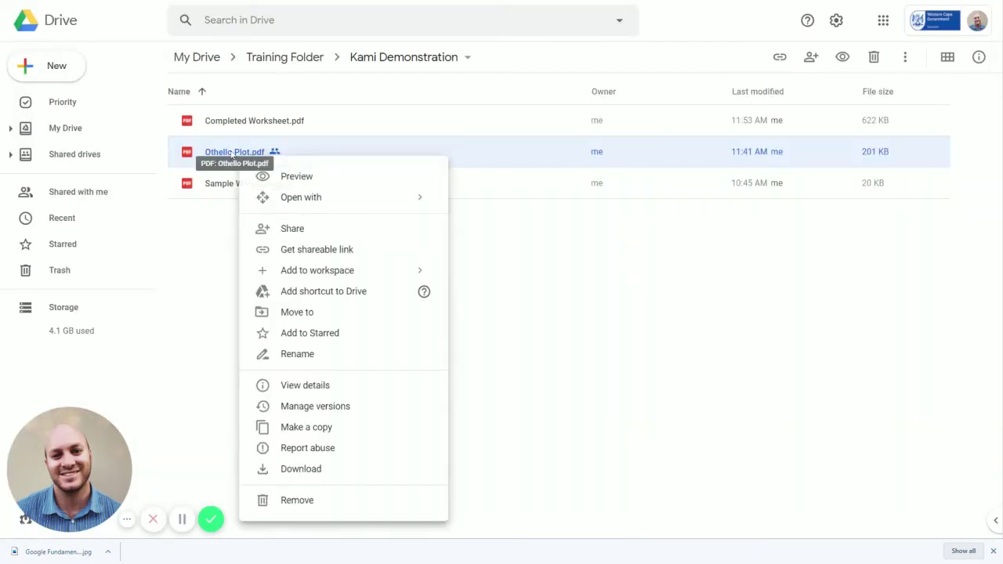
mouse_move(412, 201)
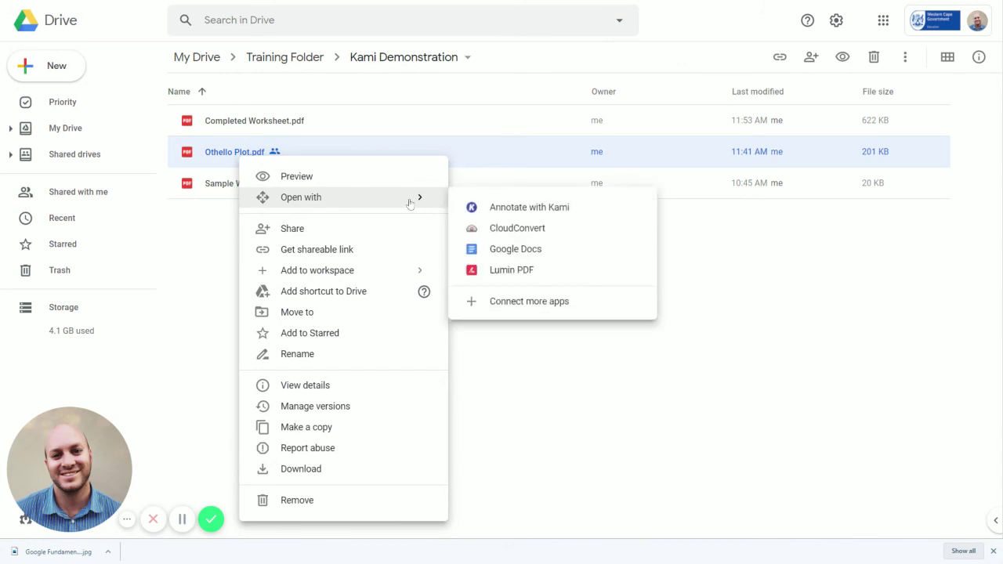
left_click(530, 208)
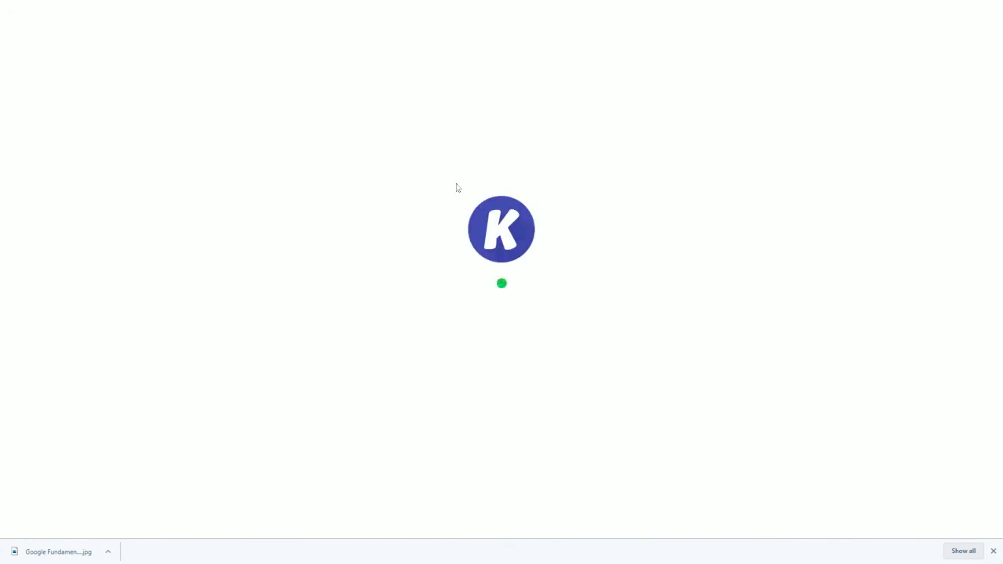